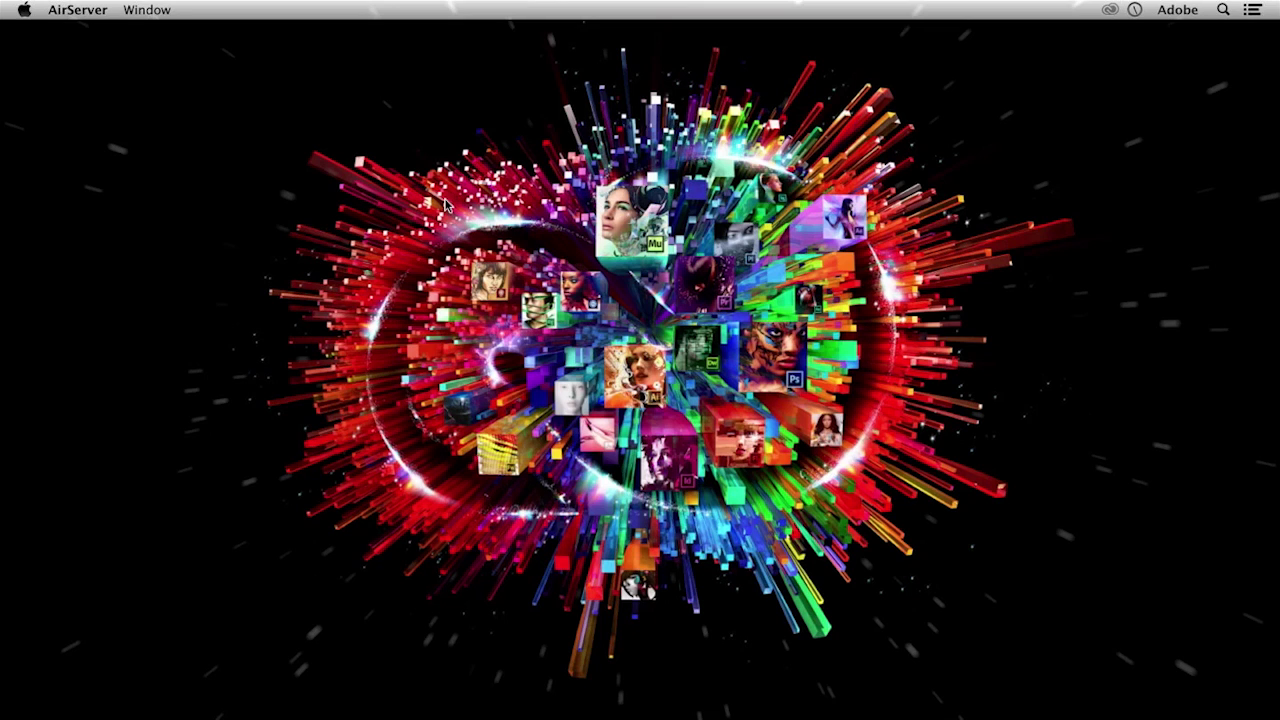
Restore the minimized AirServer iPad mirror from the Dock and show it full screen
mouse_move(3, 300)
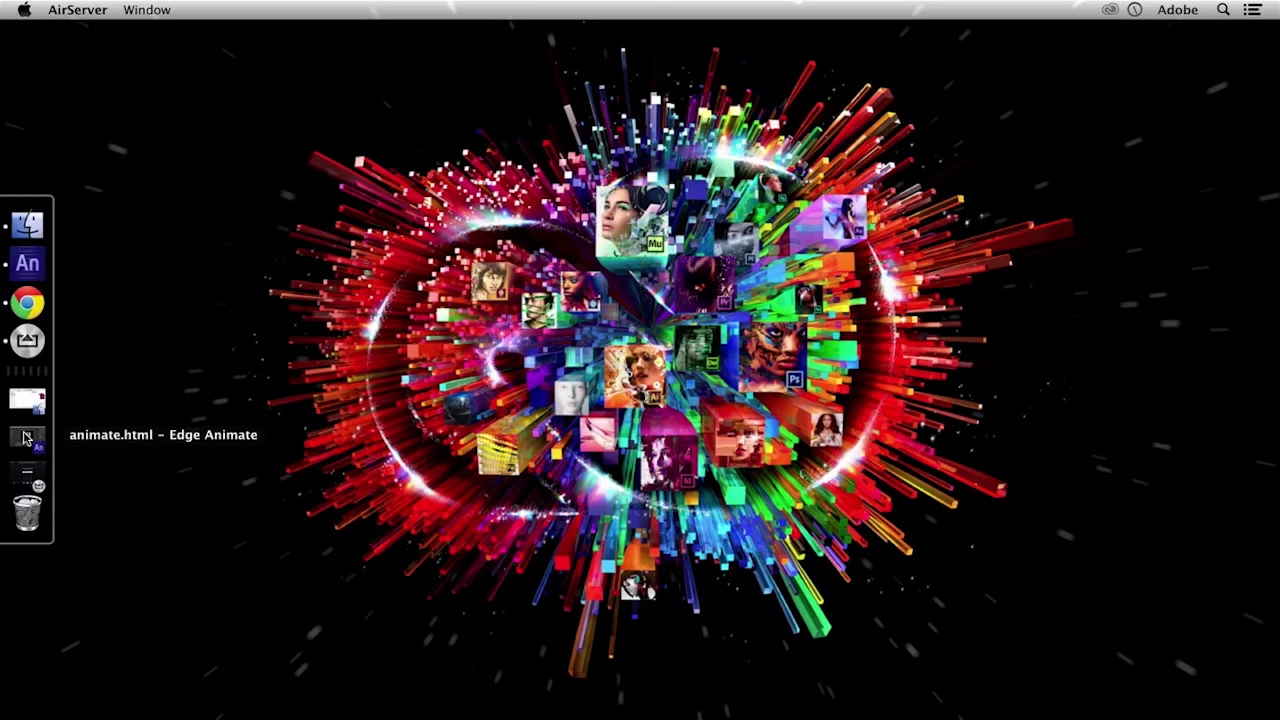
click(28, 468)
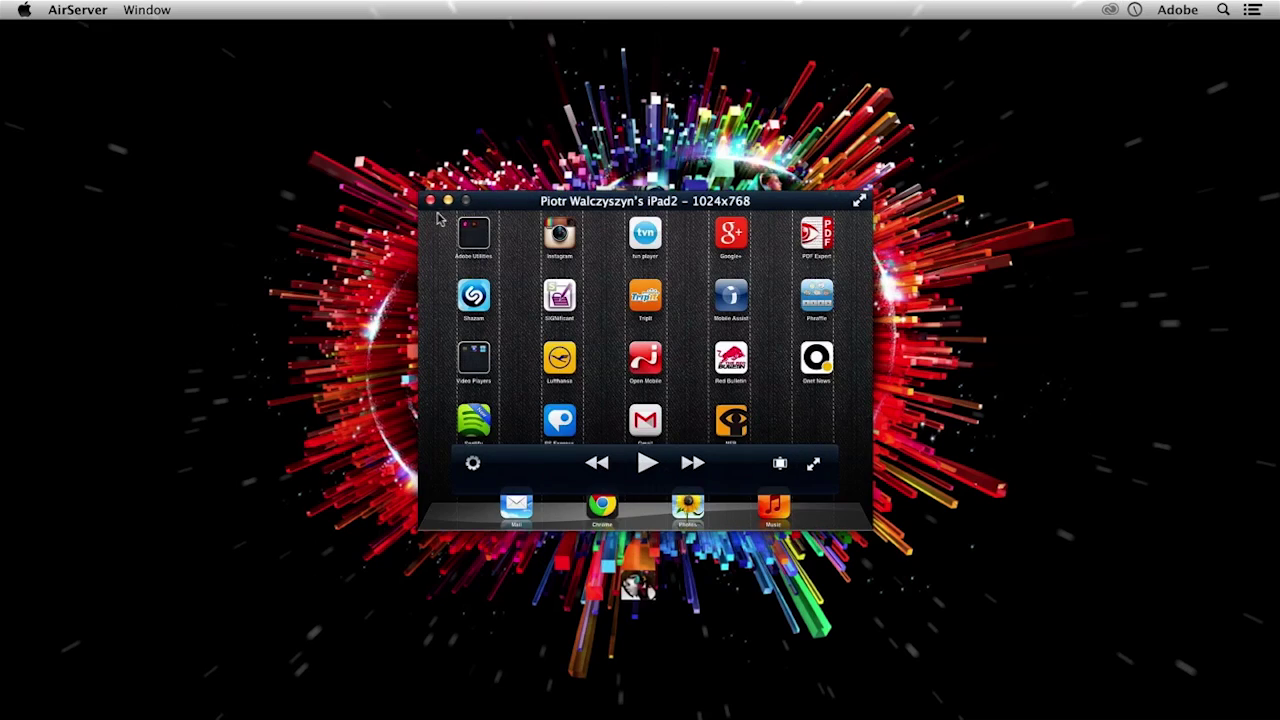
click(862, 203)
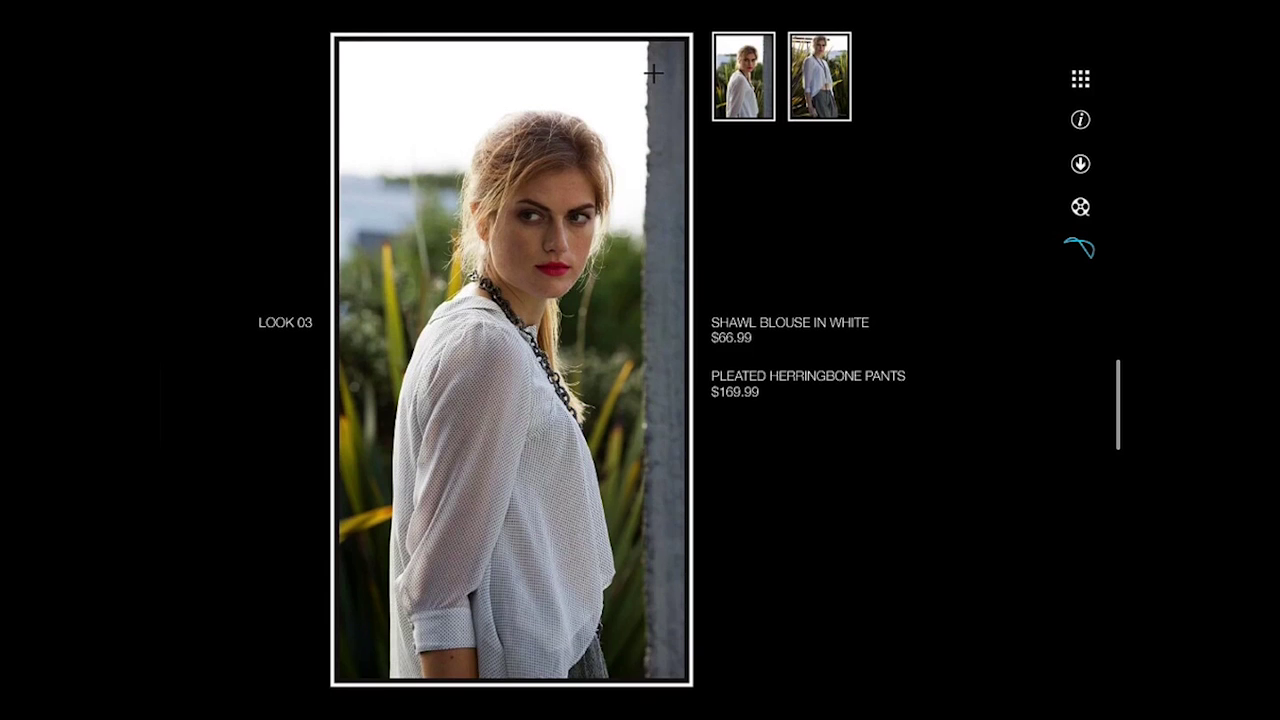
Reveal the viewer bars, leave full screen, and minimize the AirServer iPad mirror window
click(653, 73)
mouse_move(491, 4)
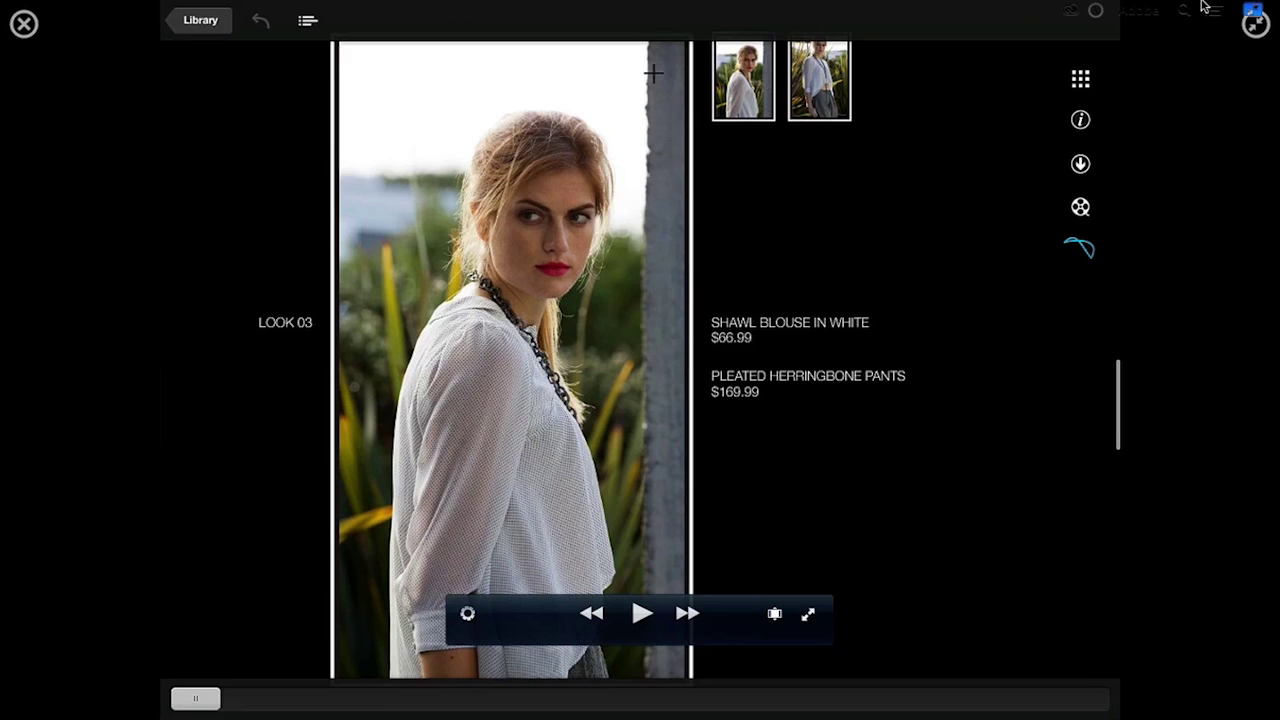
click(1254, 20)
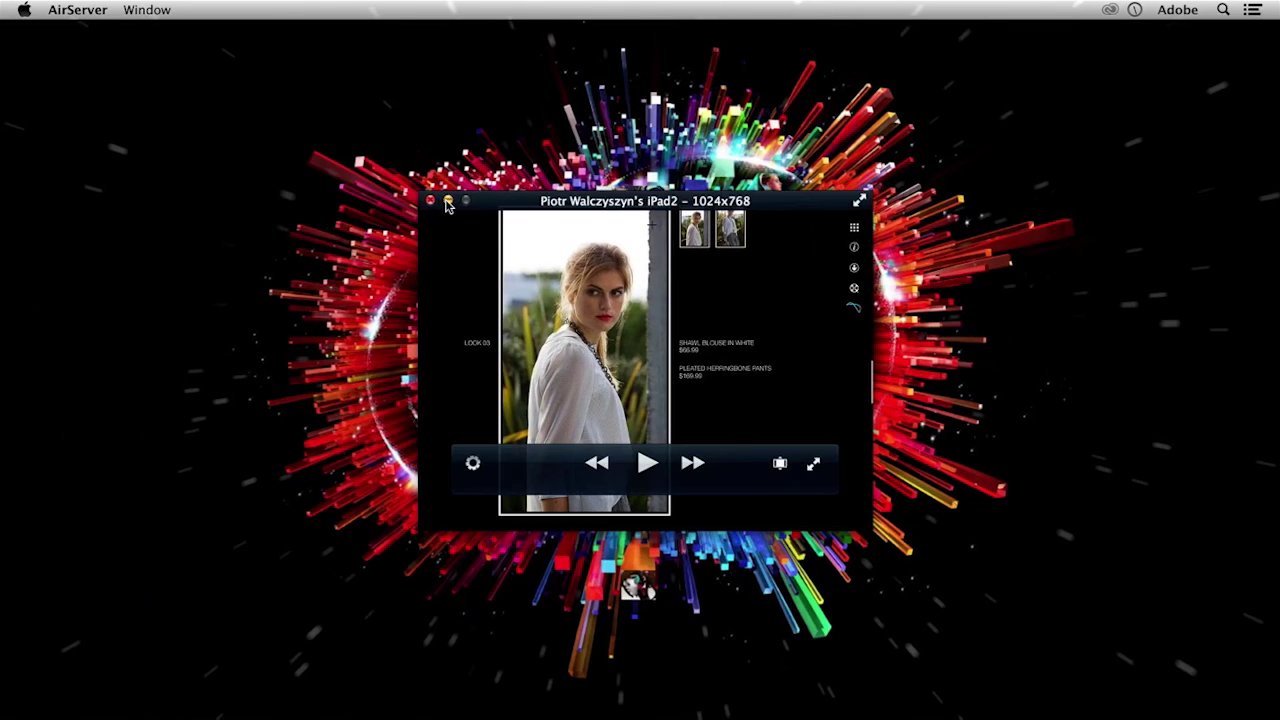
click(448, 201)
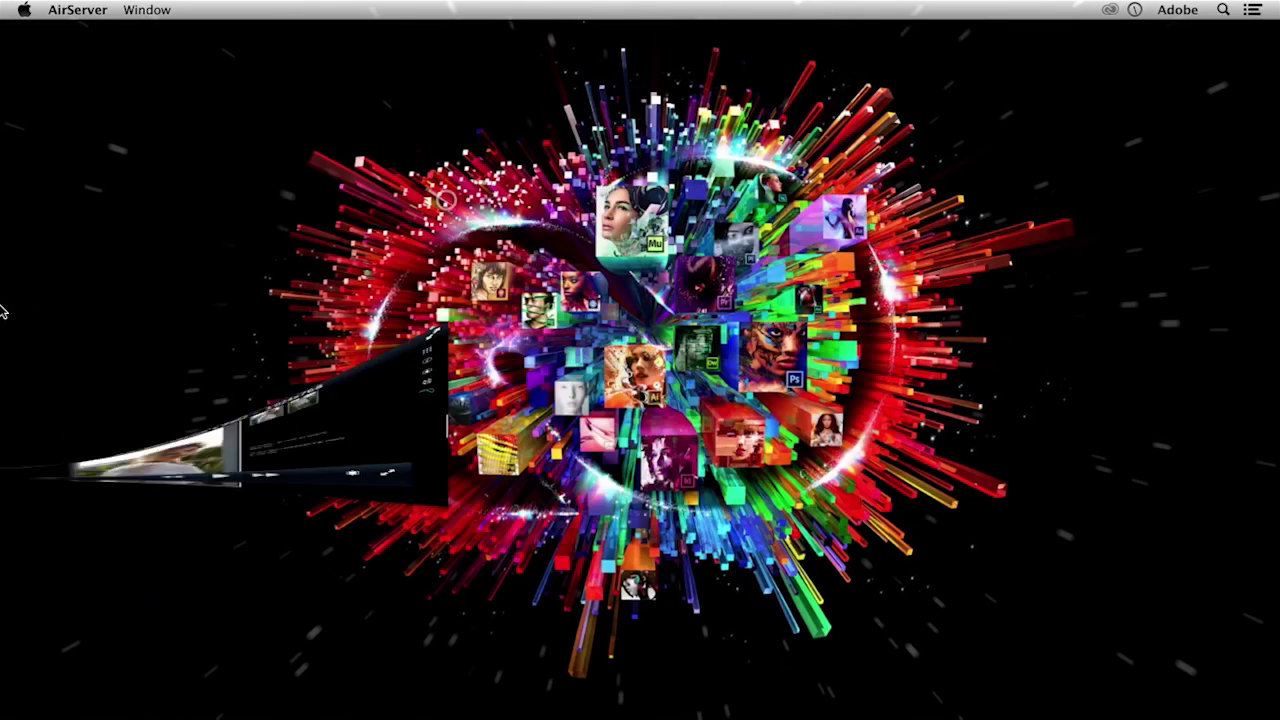
Restore Edge Animate; place aliceritter.png off-stage left and spring.png off-stage right at X 1120, Y 86
mouse_move(3, 310)
click(28, 436)
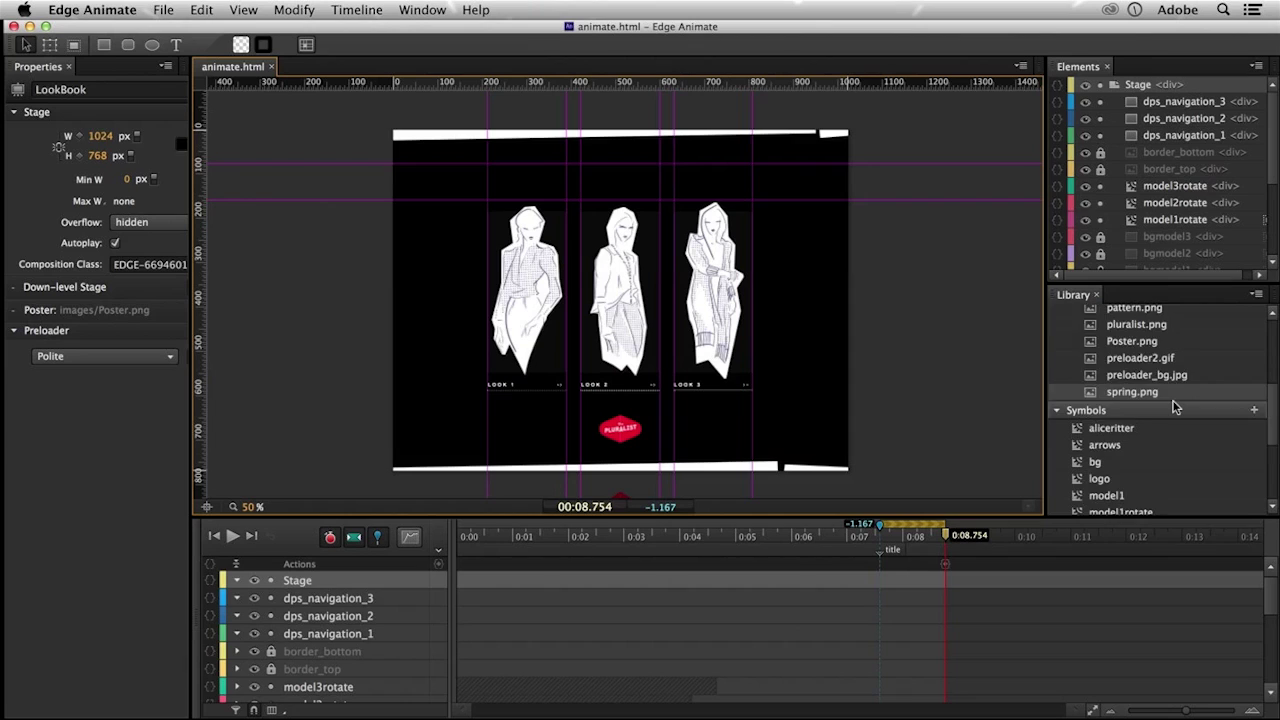
scroll(1171, 403, down, 5)
scroll(1171, 403, up, 5)
scroll(1175, 405, up, 5)
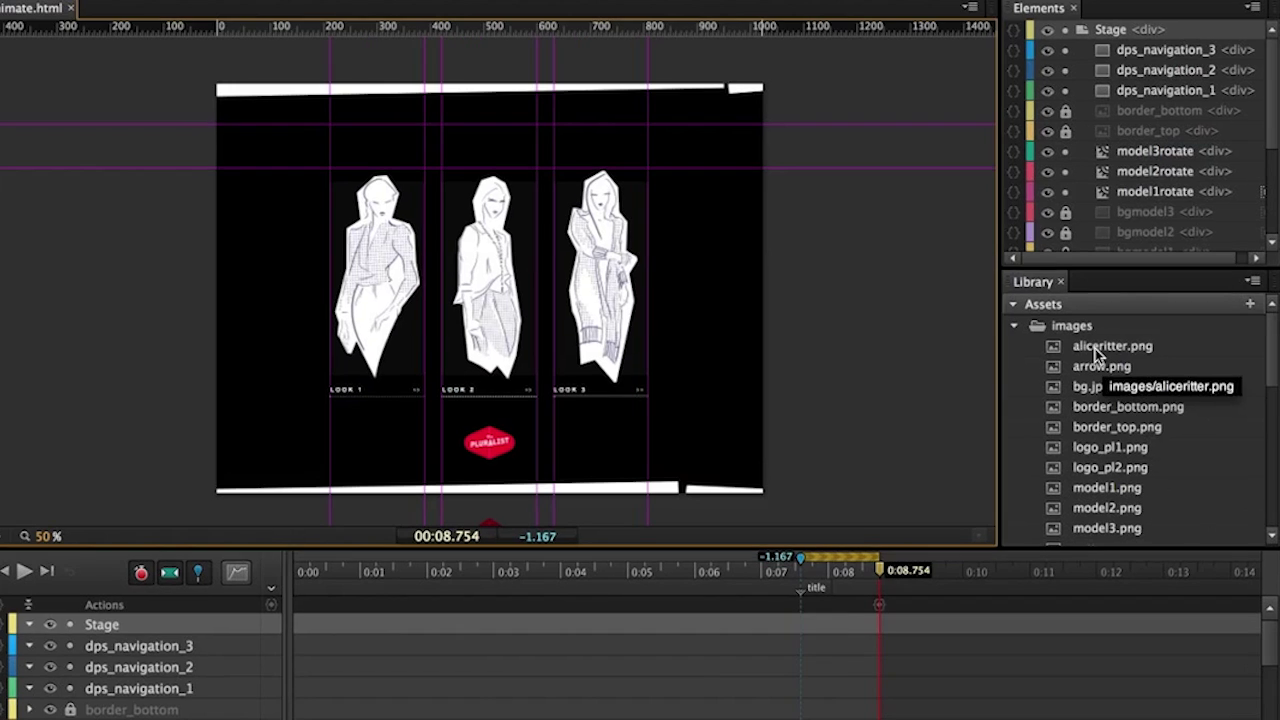
click(1124, 351)
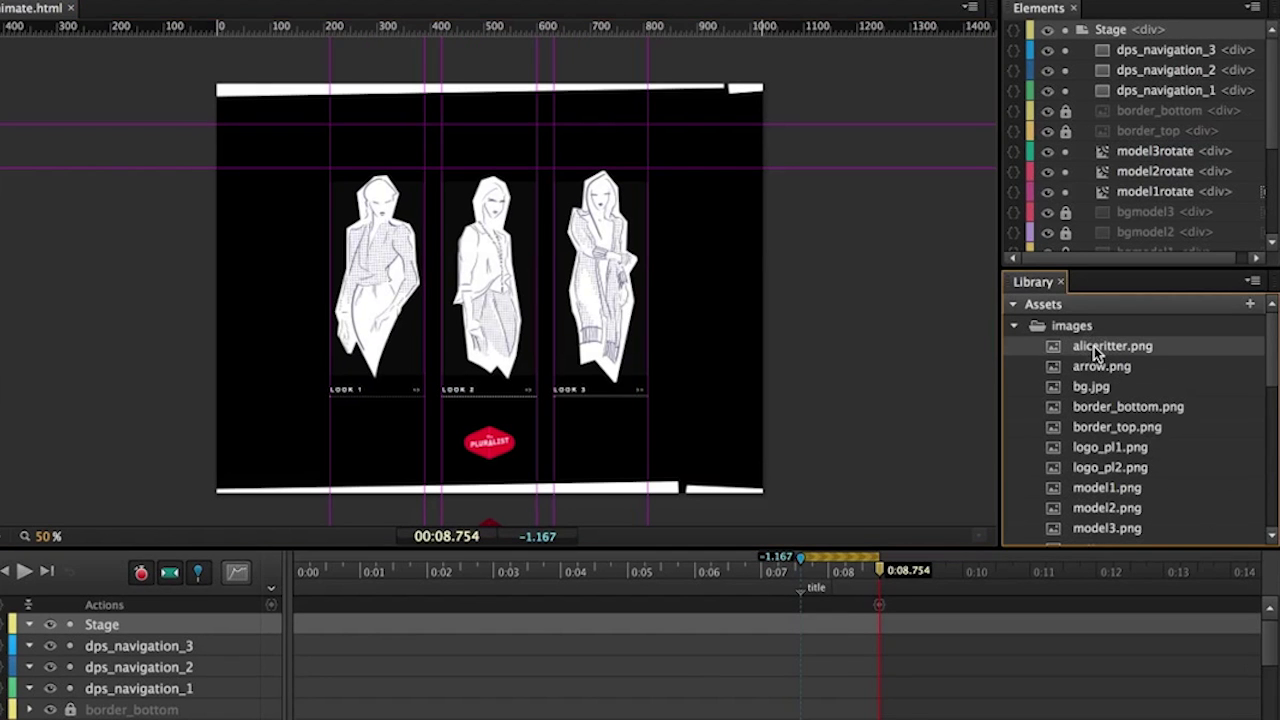
drag(1056, 350, 100, 130)
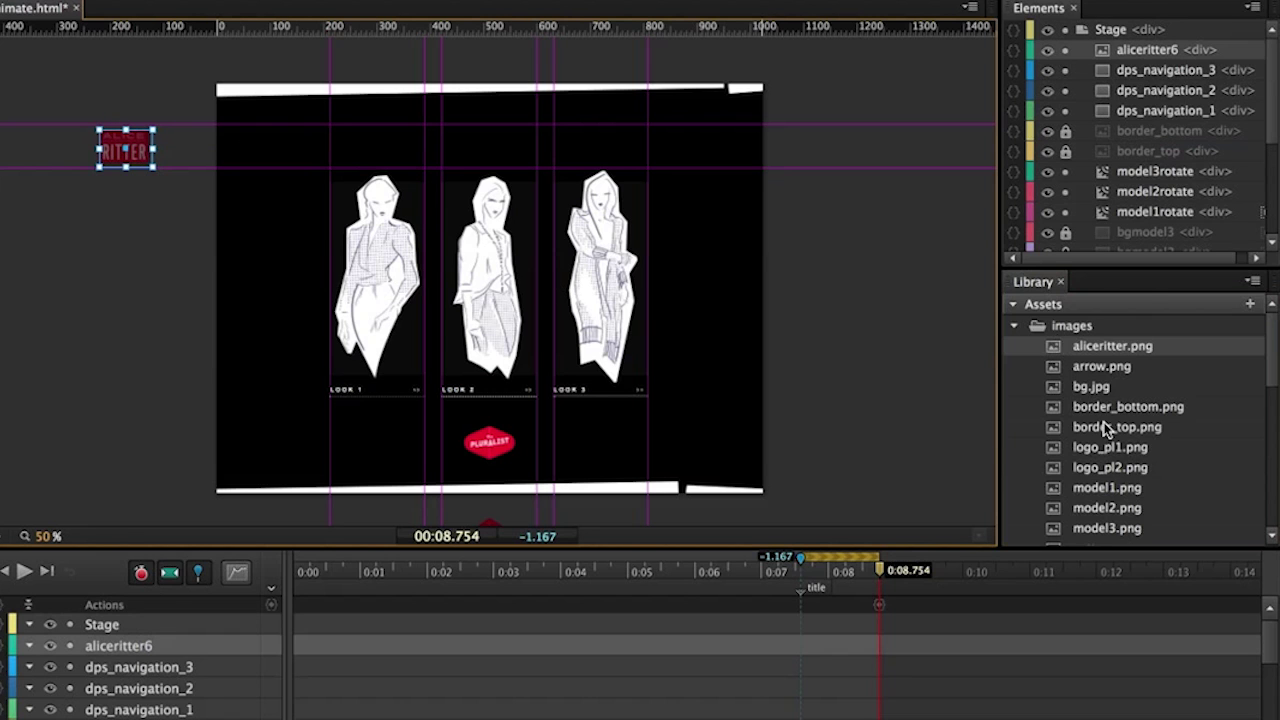
scroll(1108, 430, down, 5)
drag(1106, 400, 815, 131)
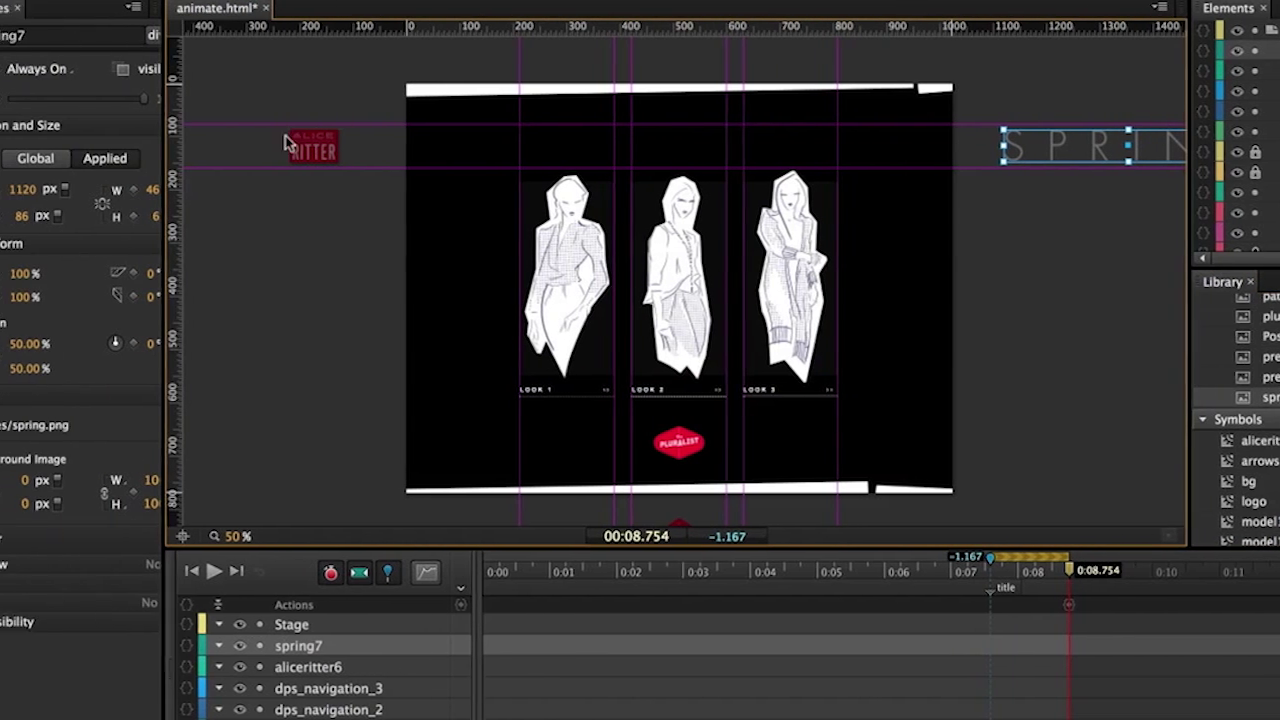
shift+click(374, 135)
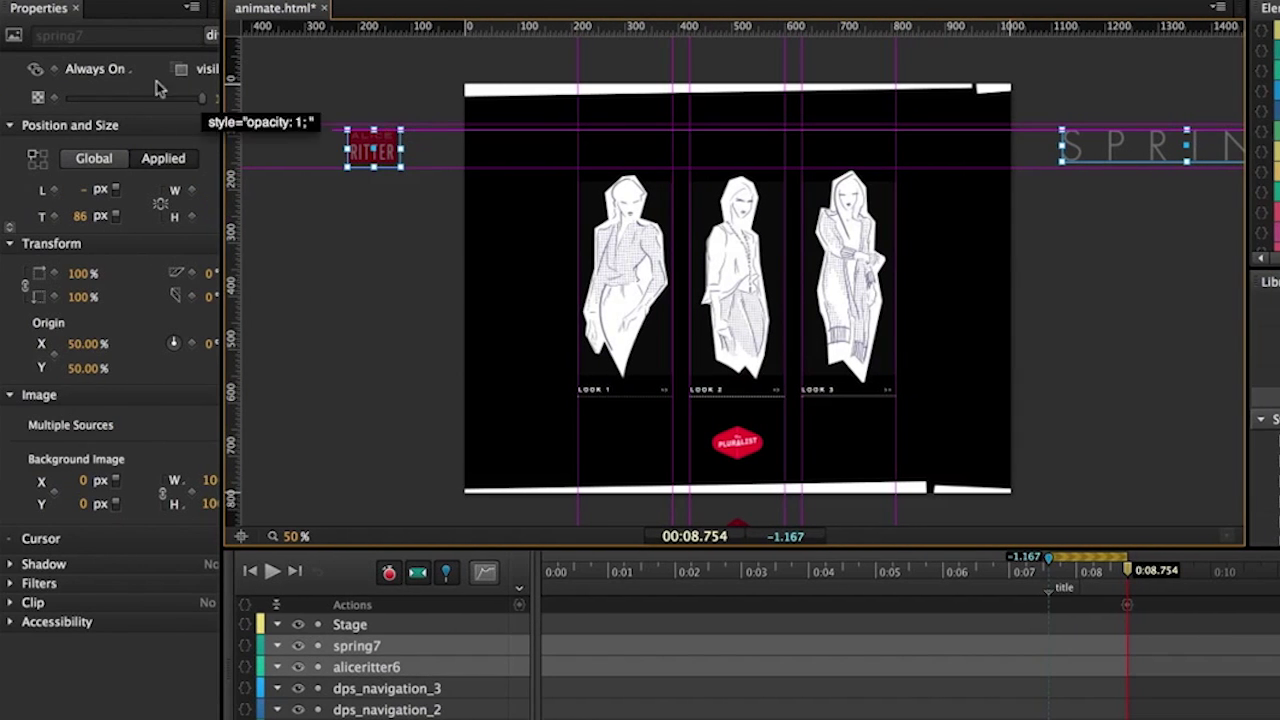
click(80, 68)
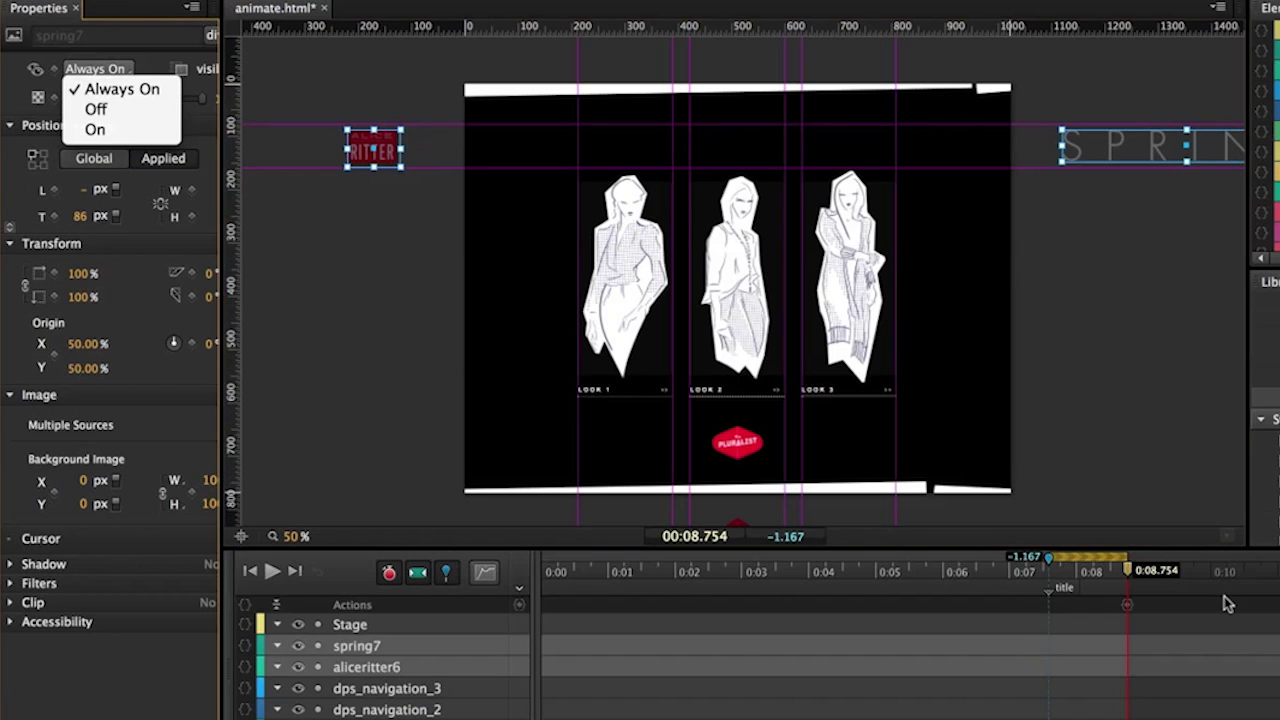
click(1174, 585)
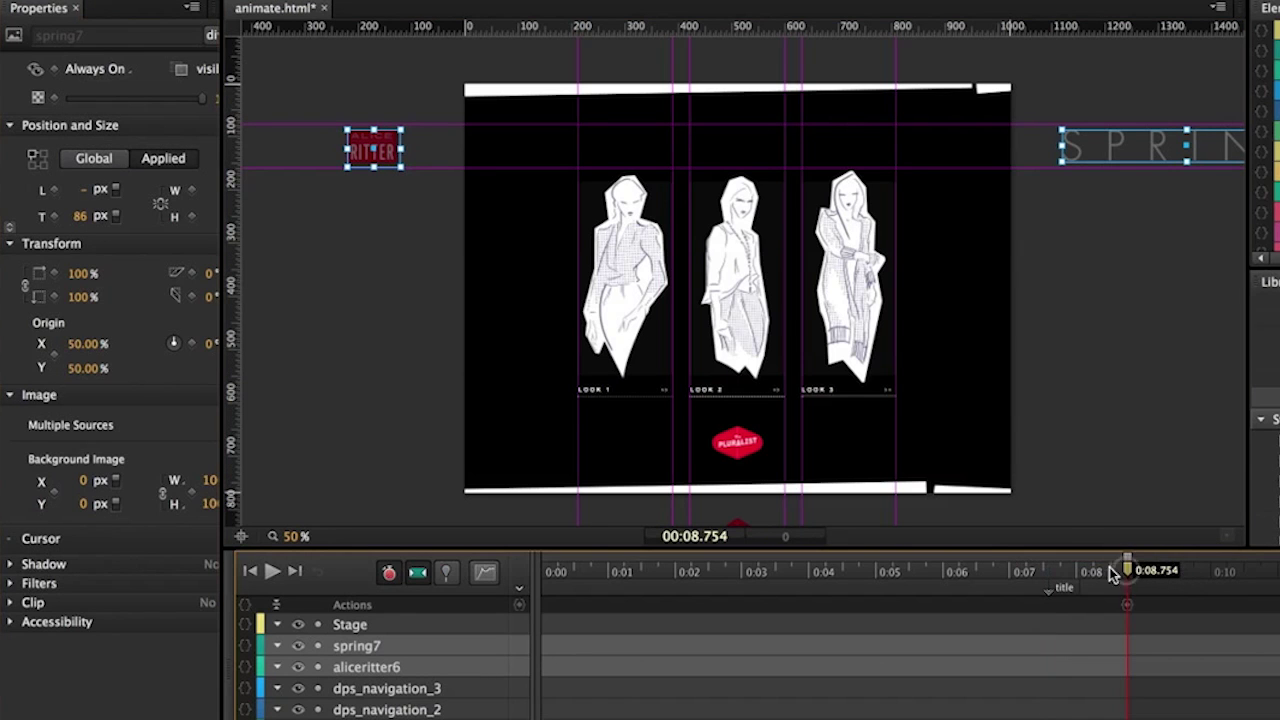
drag(1127, 571, 1049, 575)
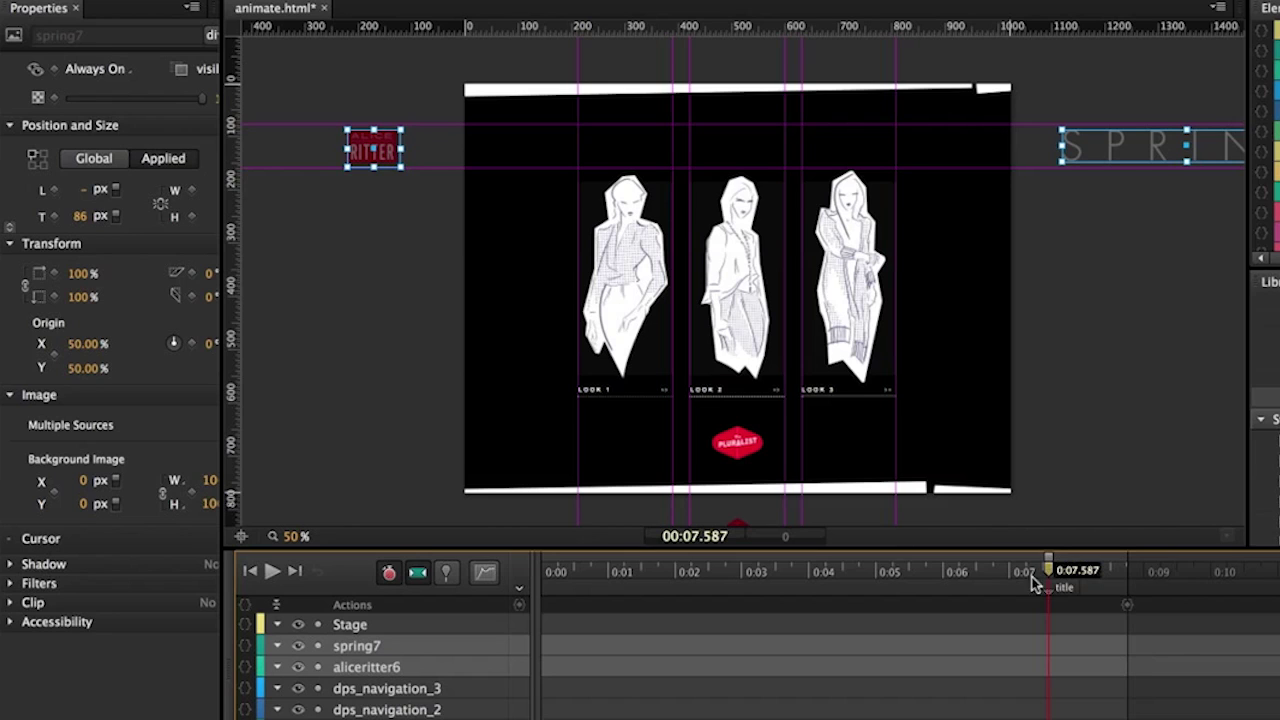
click(100, 68)
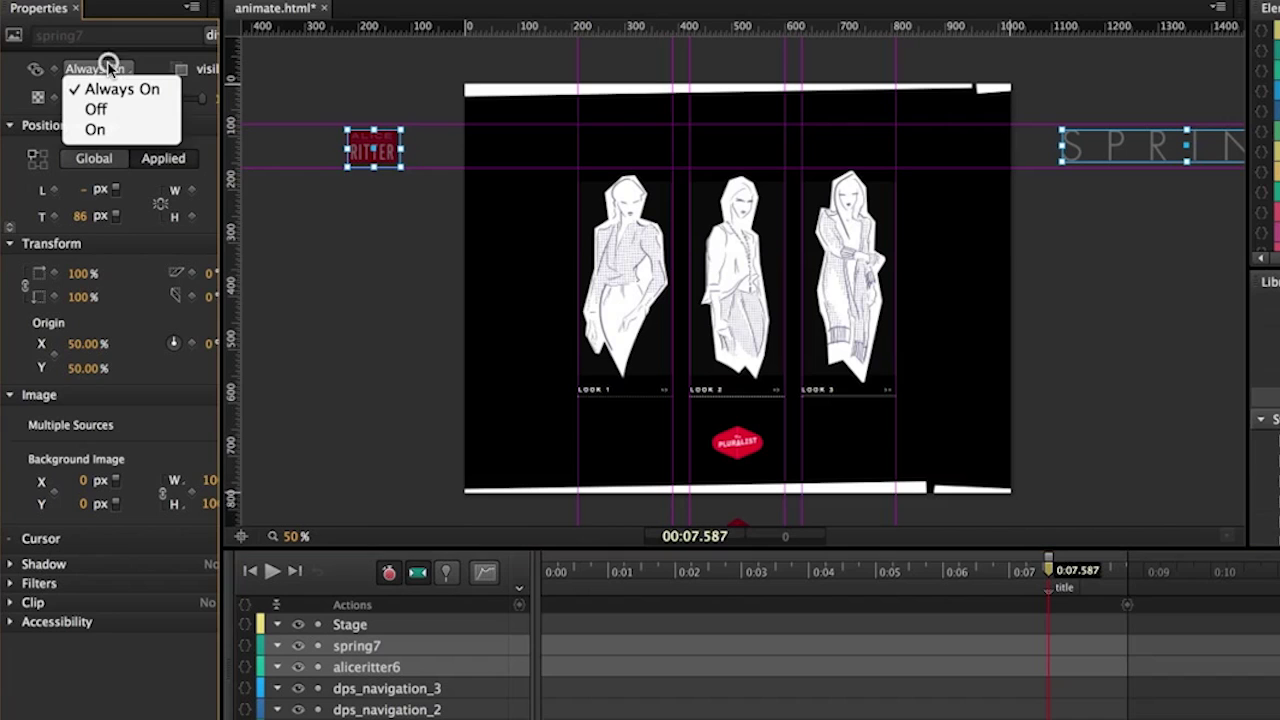
click(100, 130)
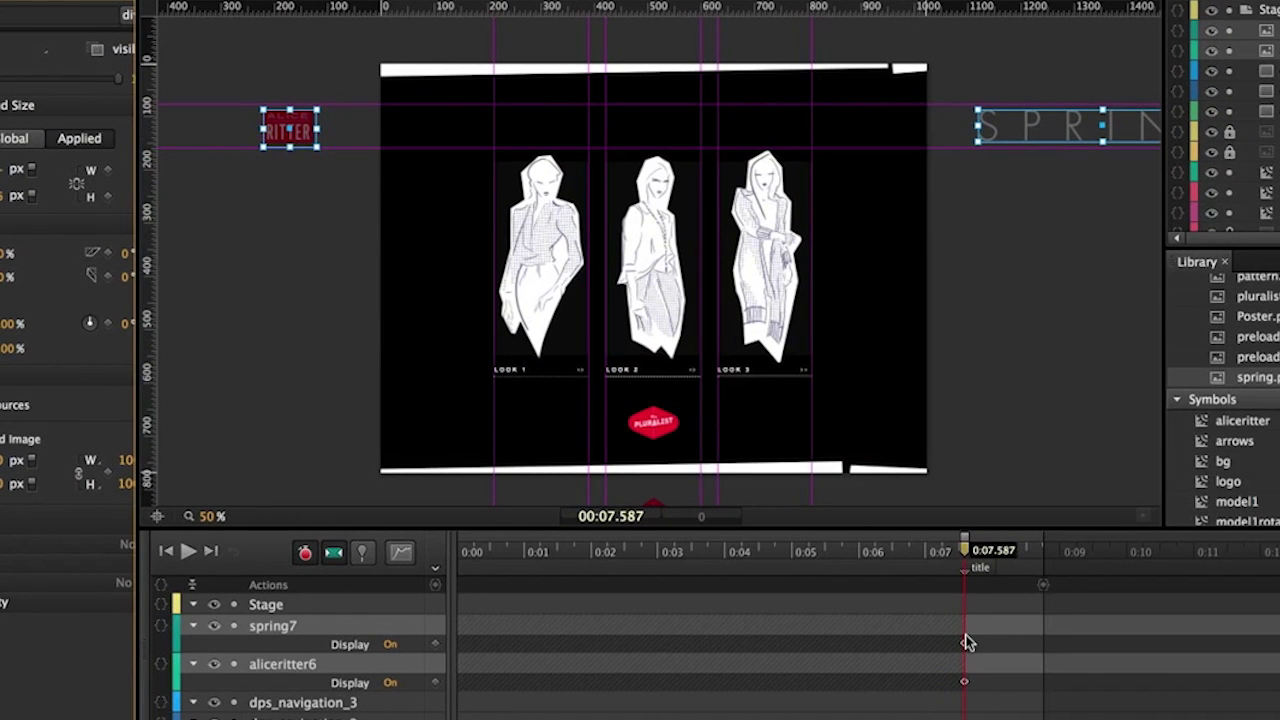
Switch easing to Linear, pin at 0:07.587, and move the playhead to 0:08.754
click(406, 553)
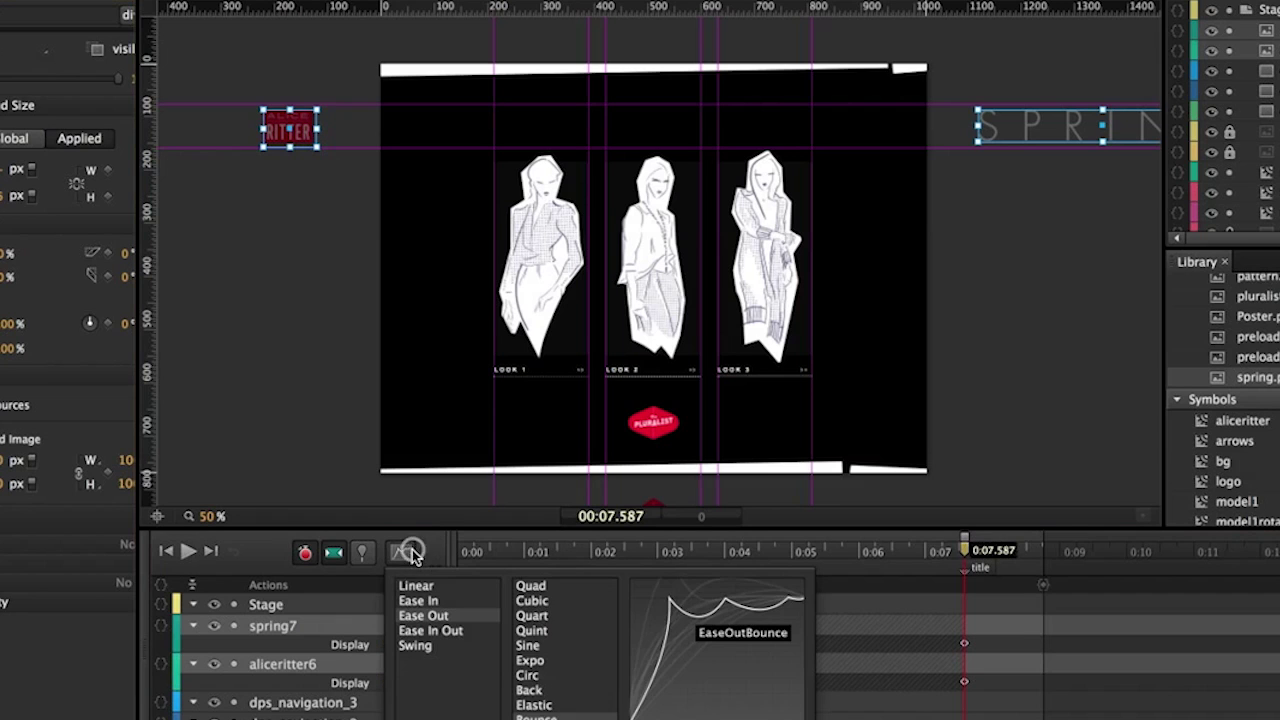
click(417, 585)
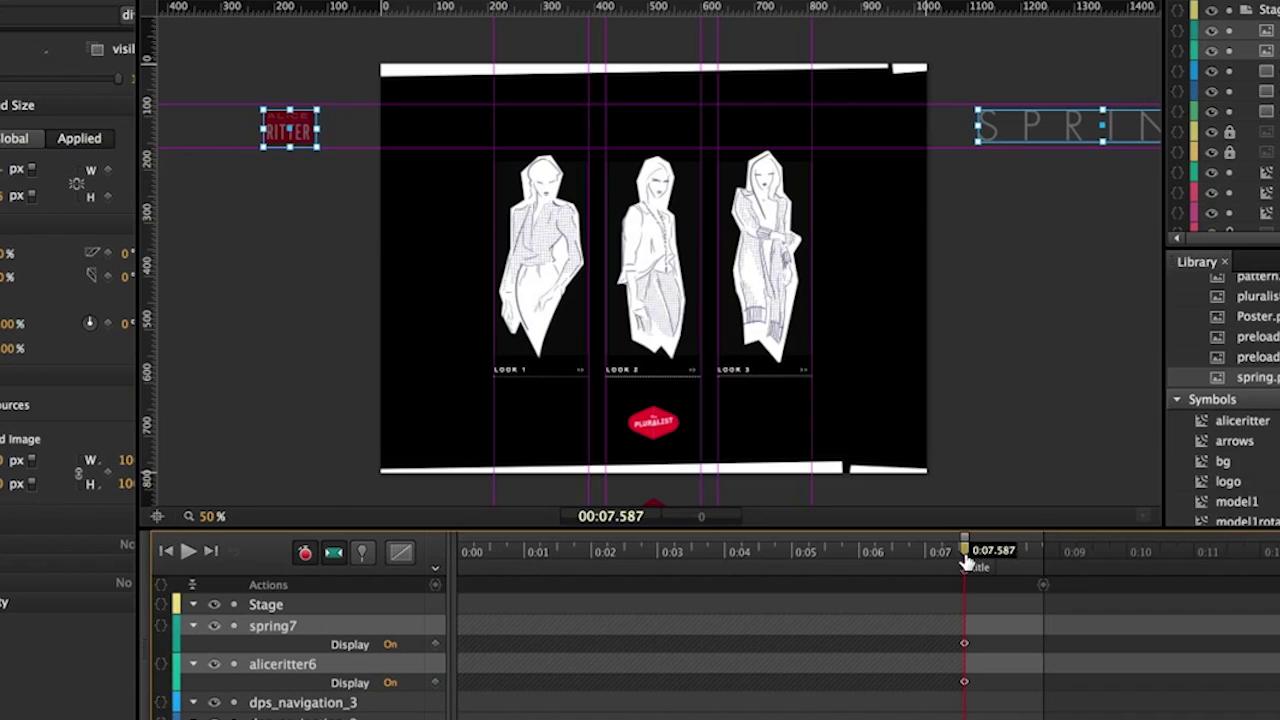
key(p)
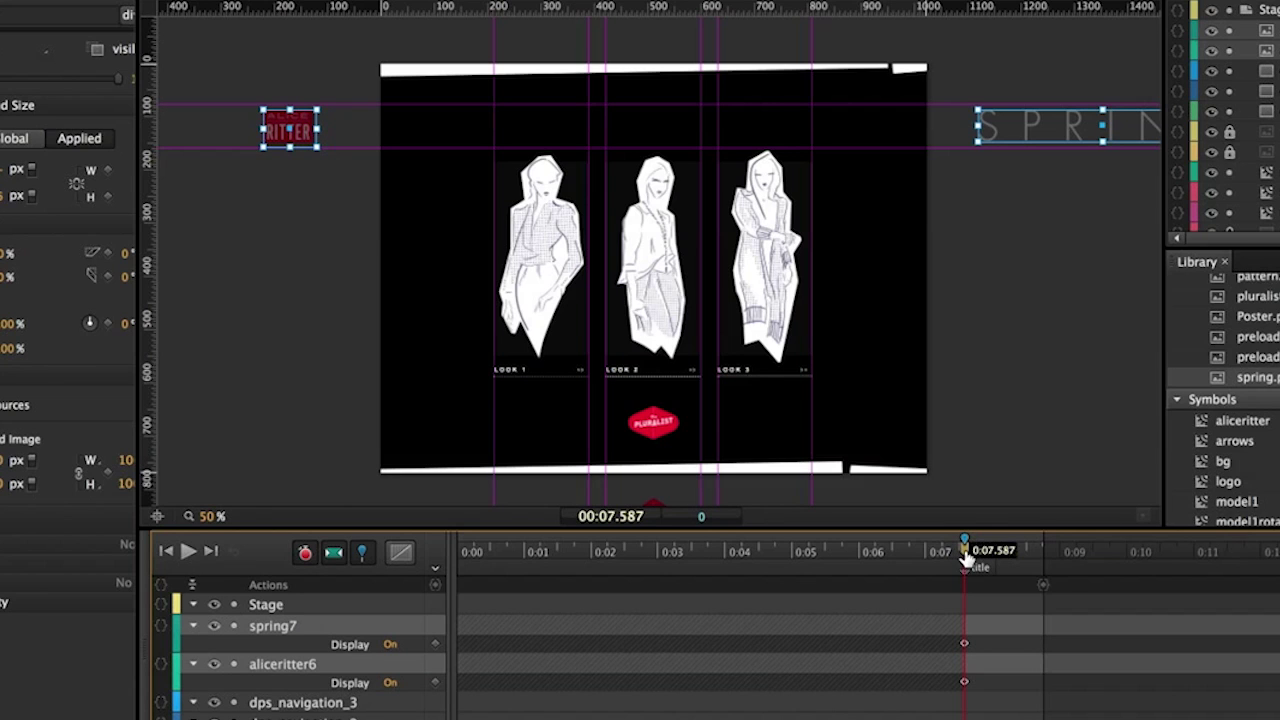
drag(965, 558, 1045, 558)
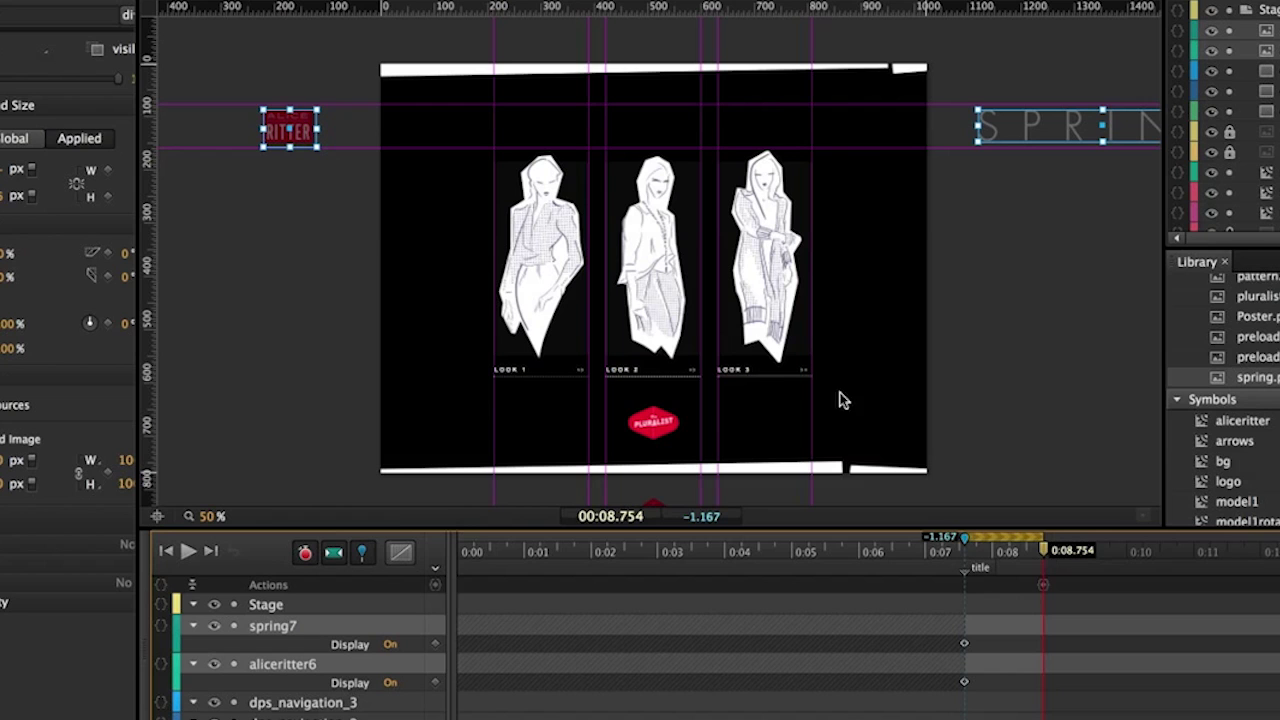
click(288, 213)
Slide the Alice Ritter logo from -220px onto the stage at Left 212px near the top
click(296, 133)
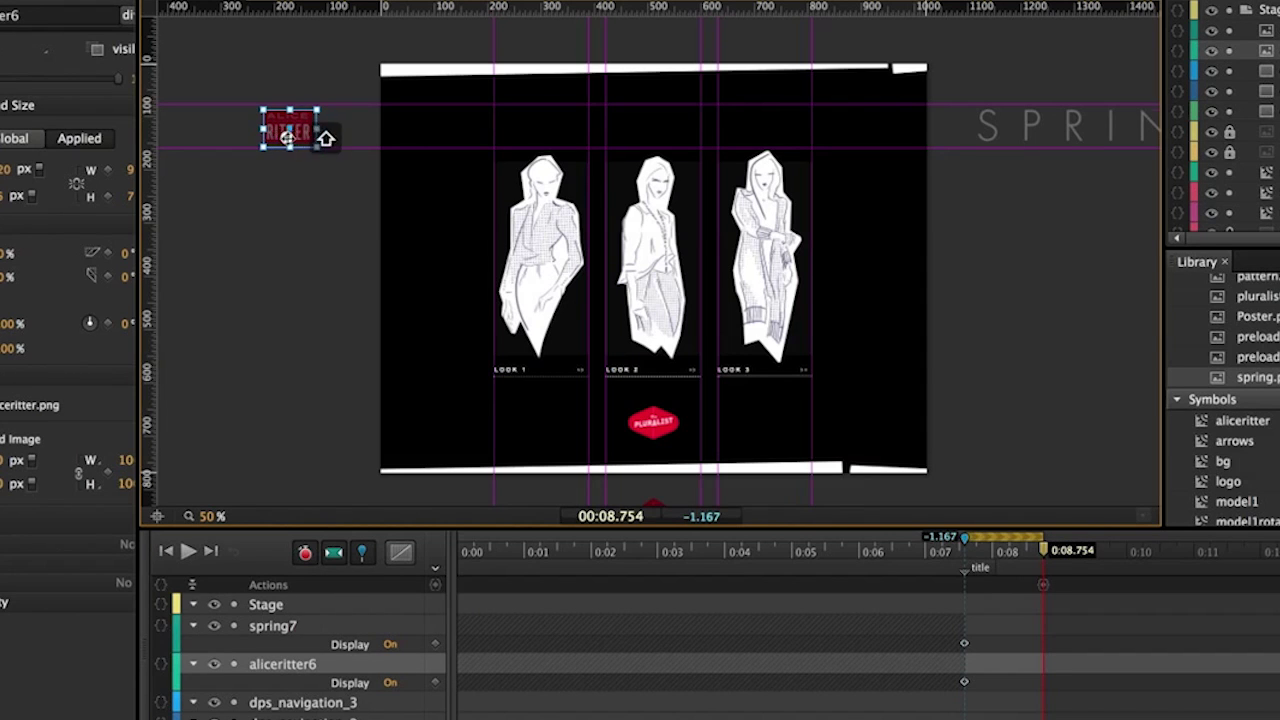
drag(277, 133, 511, 131)
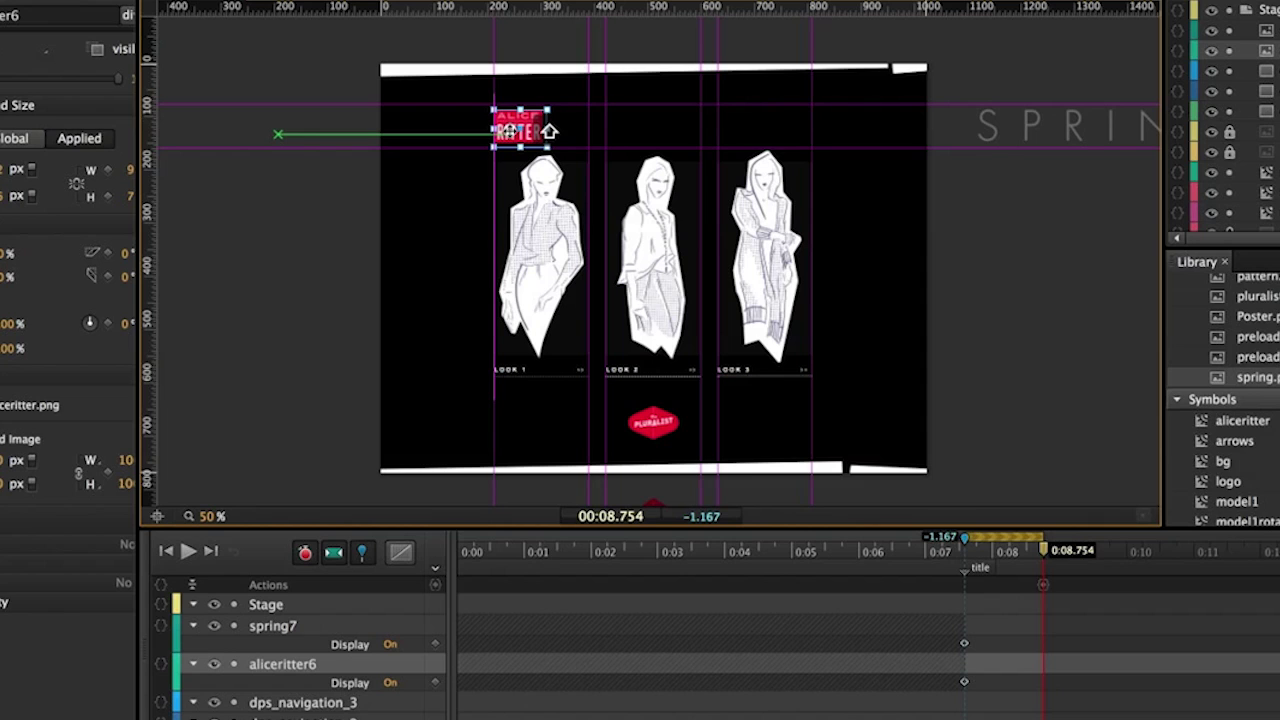
drag(512, 131, 512, 131)
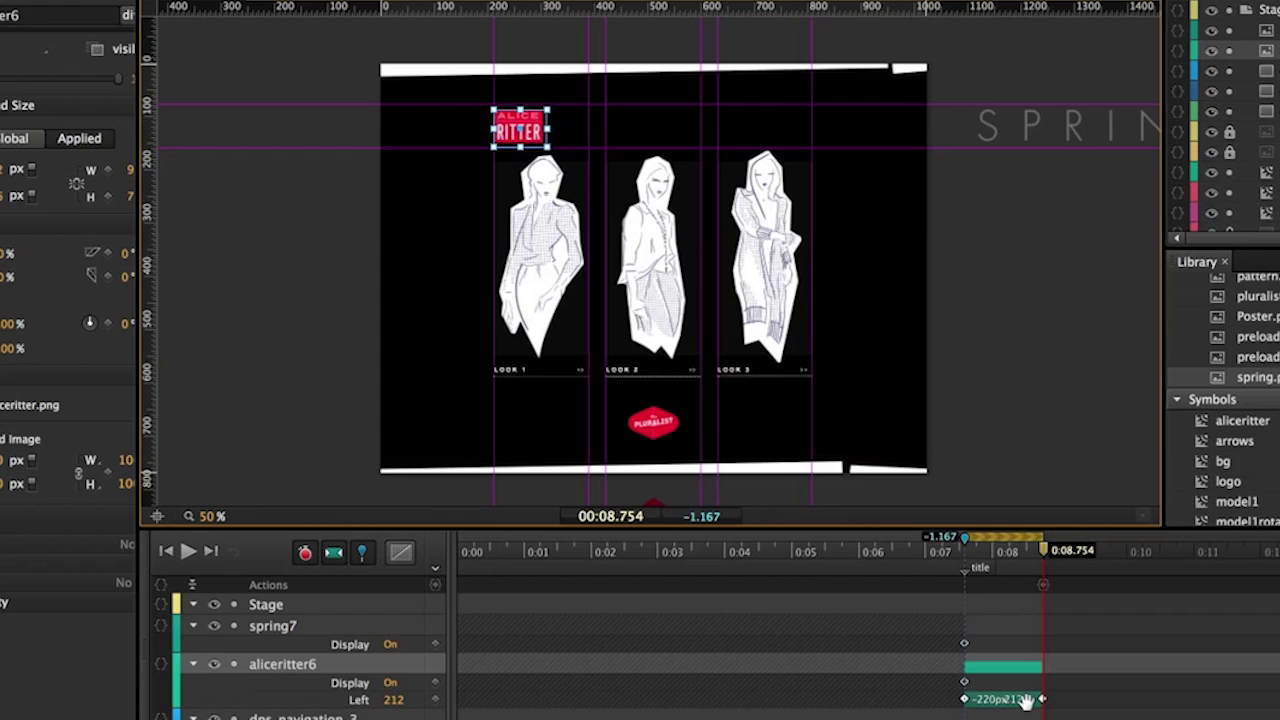
Slide SPRING horizontally from 1120px to Left 340px beside the logo; select both Left tweens
click(1033, 126)
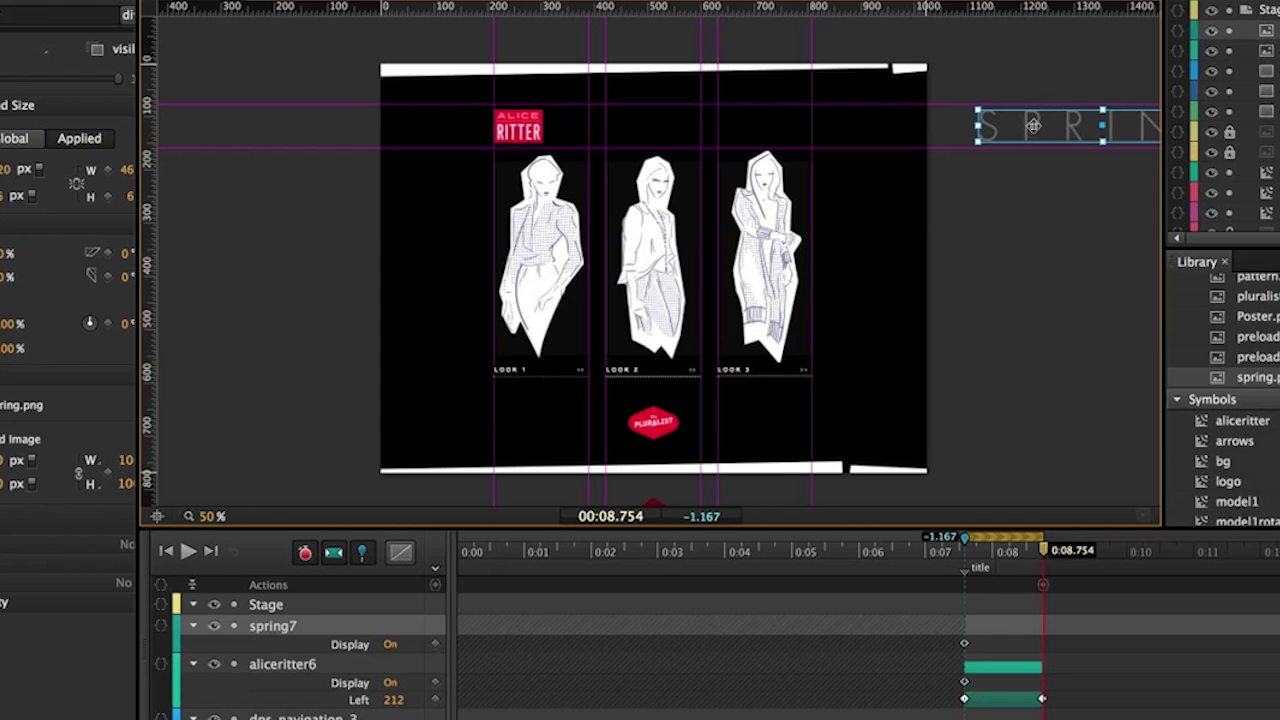
key(shift)
drag(1033, 126, 615, 130)
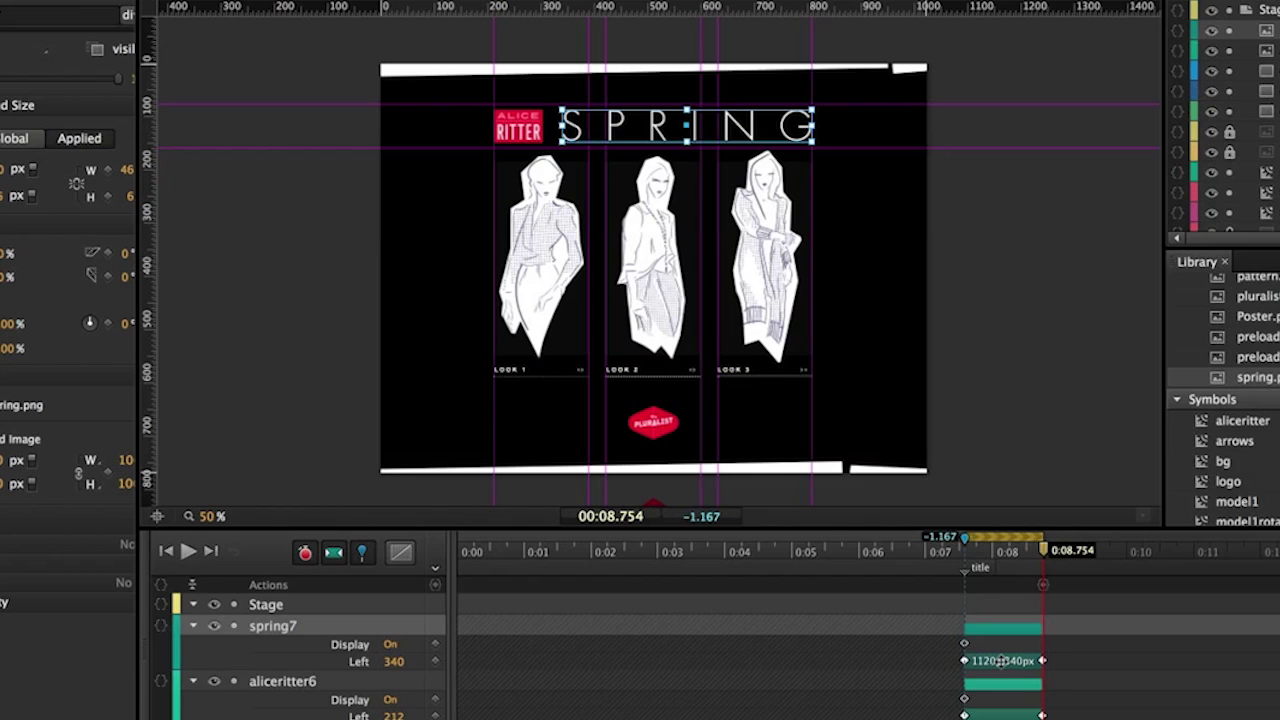
scroll(1000, 660, down, 1)
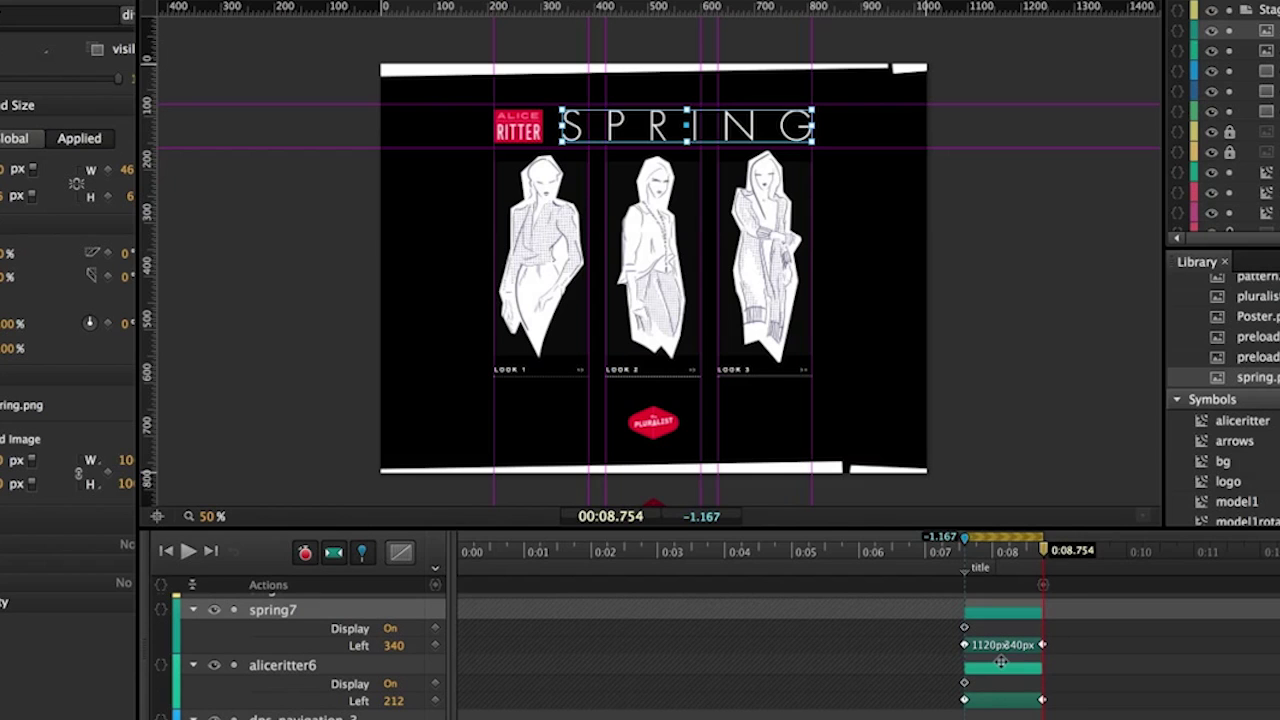
click(343, 645)
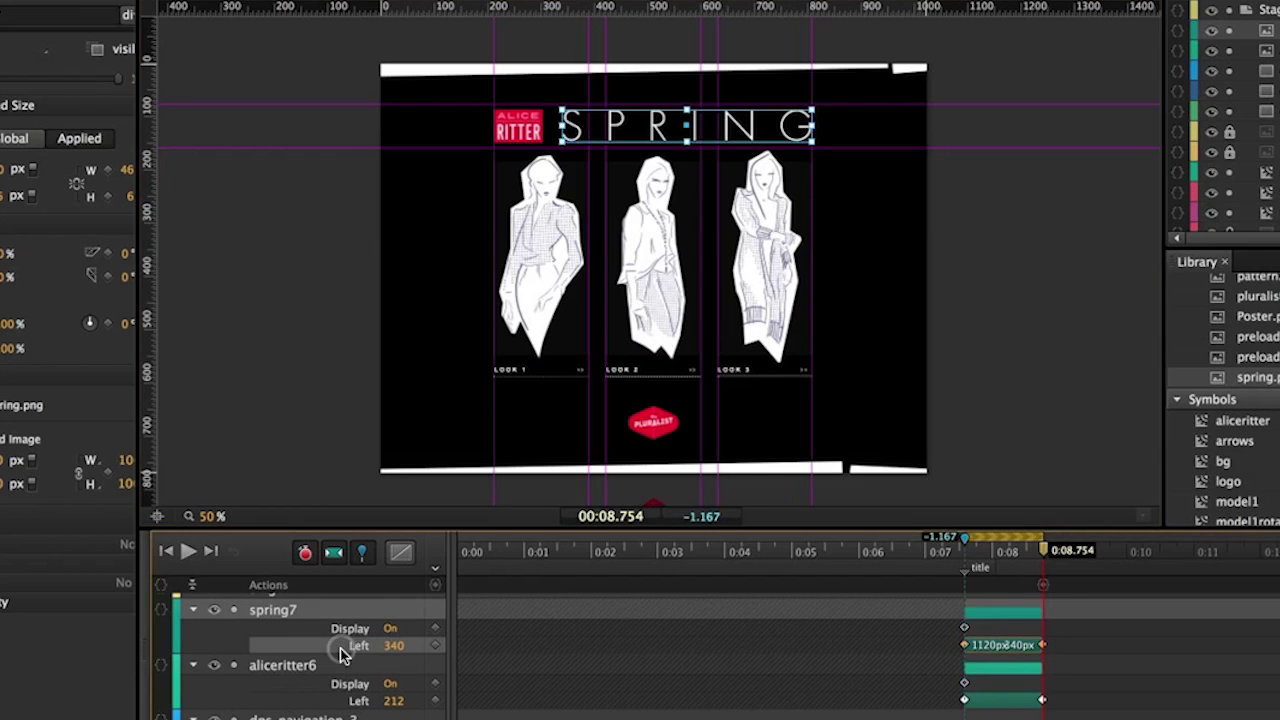
click(362, 701)
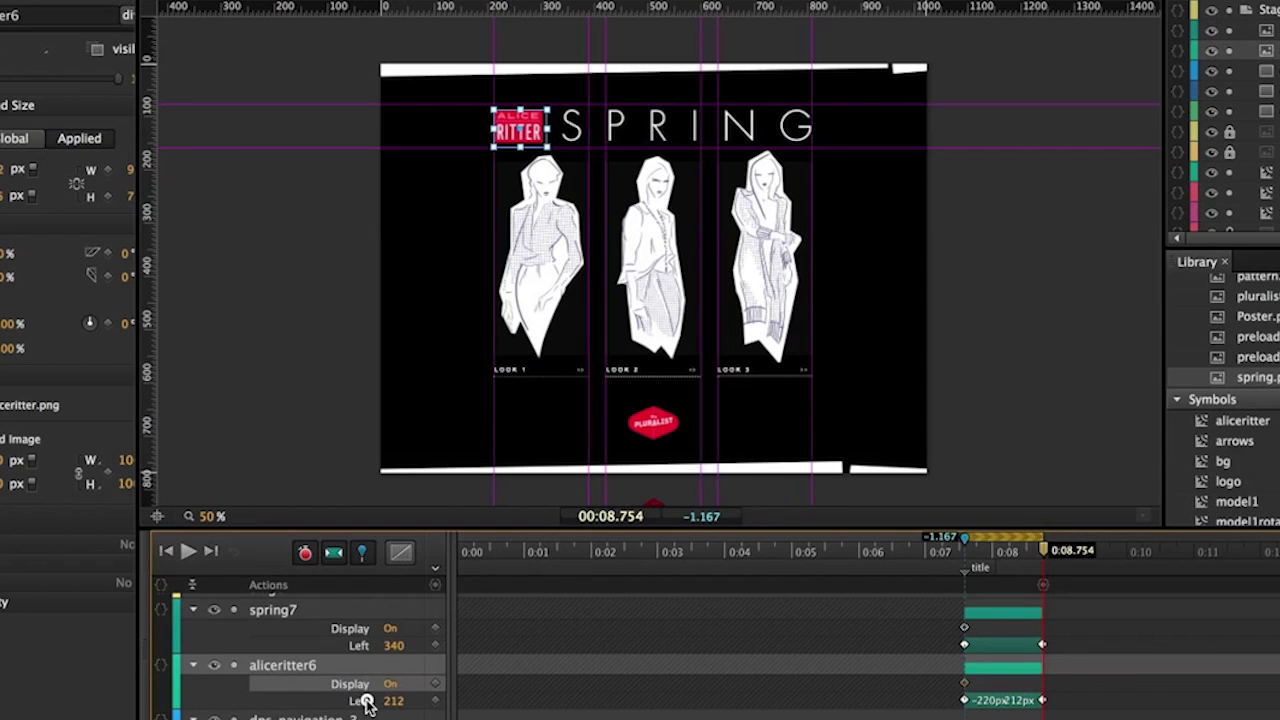
Give both Left tweens an Ease Out Bounce, preview the playback, and reset the pin
super+click(360, 645)
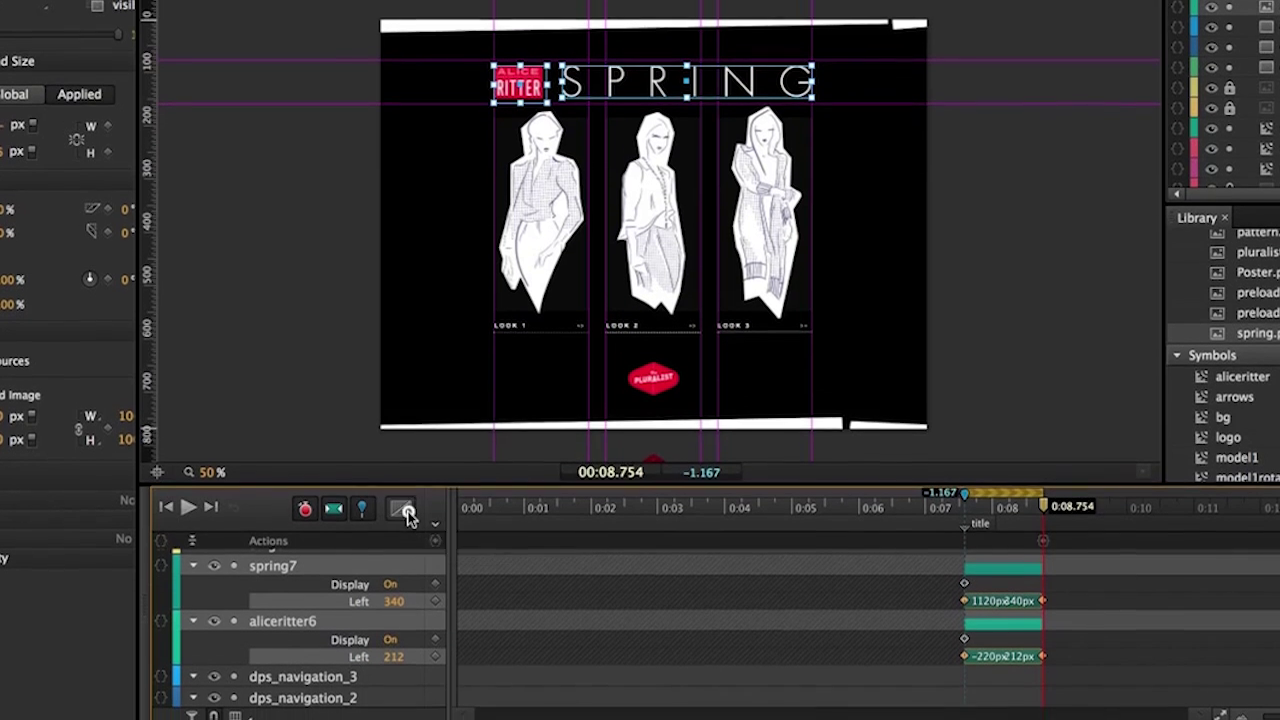
click(403, 548)
click(415, 568)
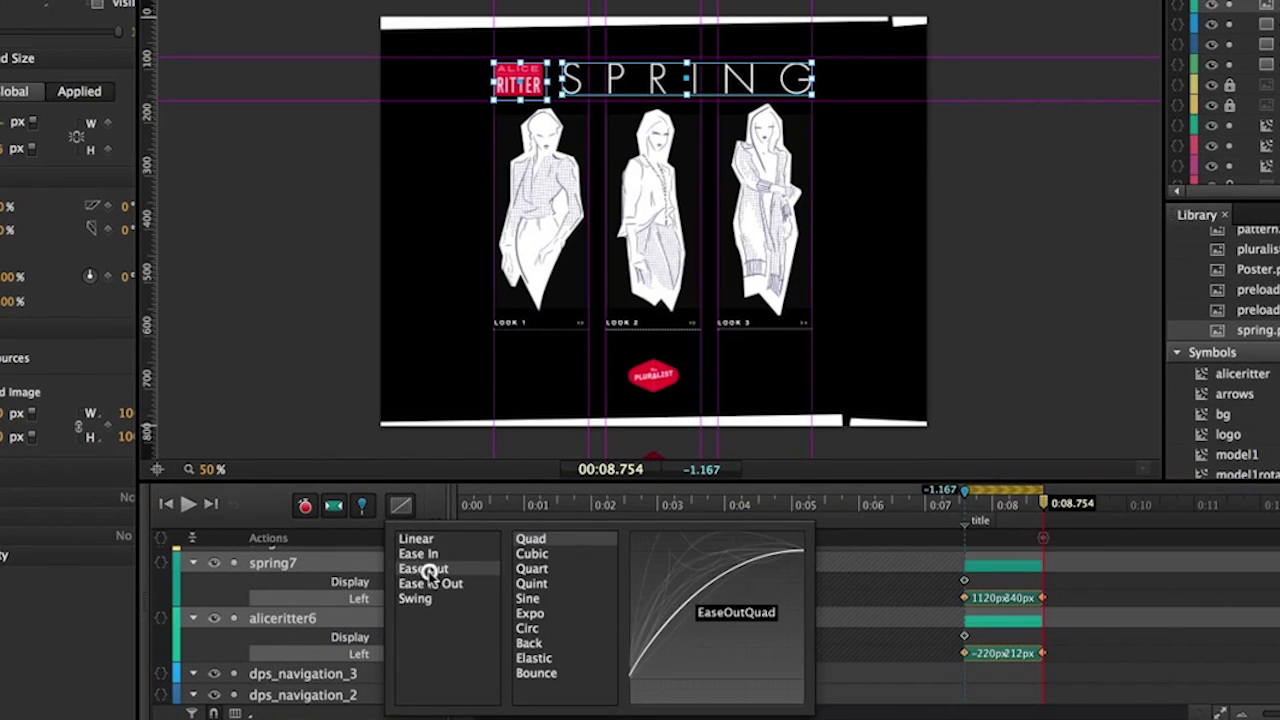
click(538, 673)
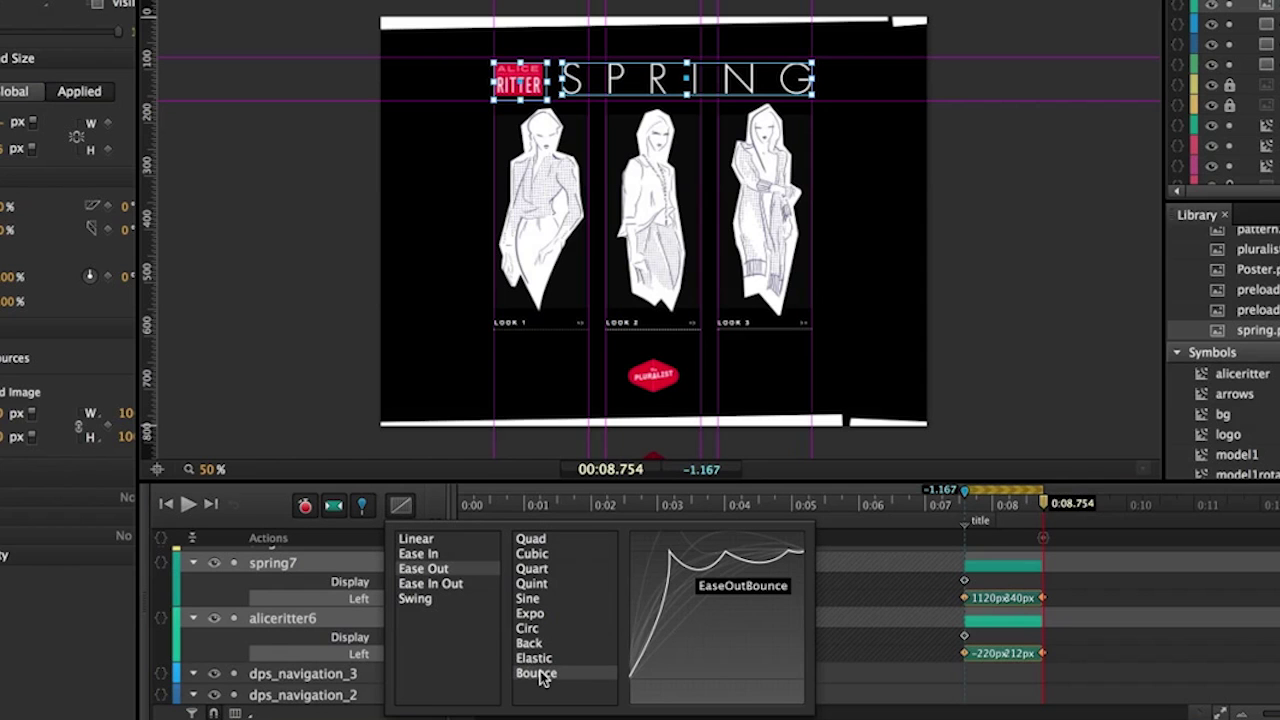
click(535, 670)
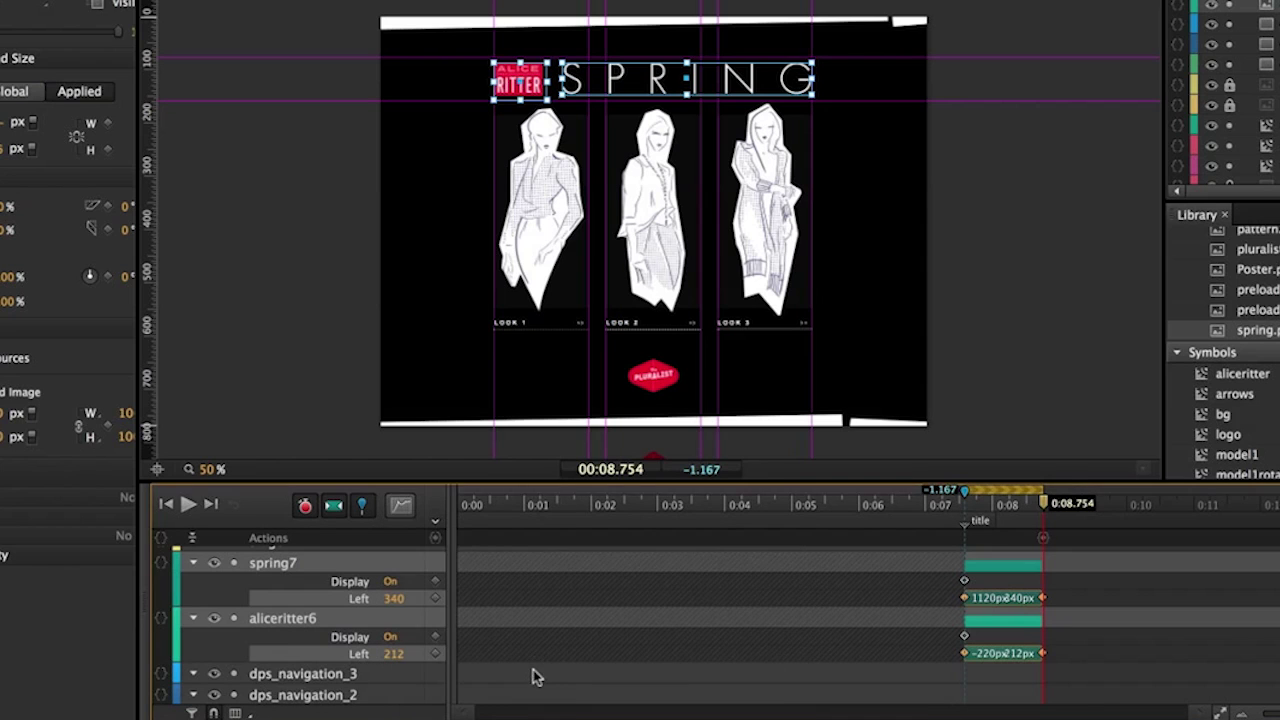
key(space)
key(p)
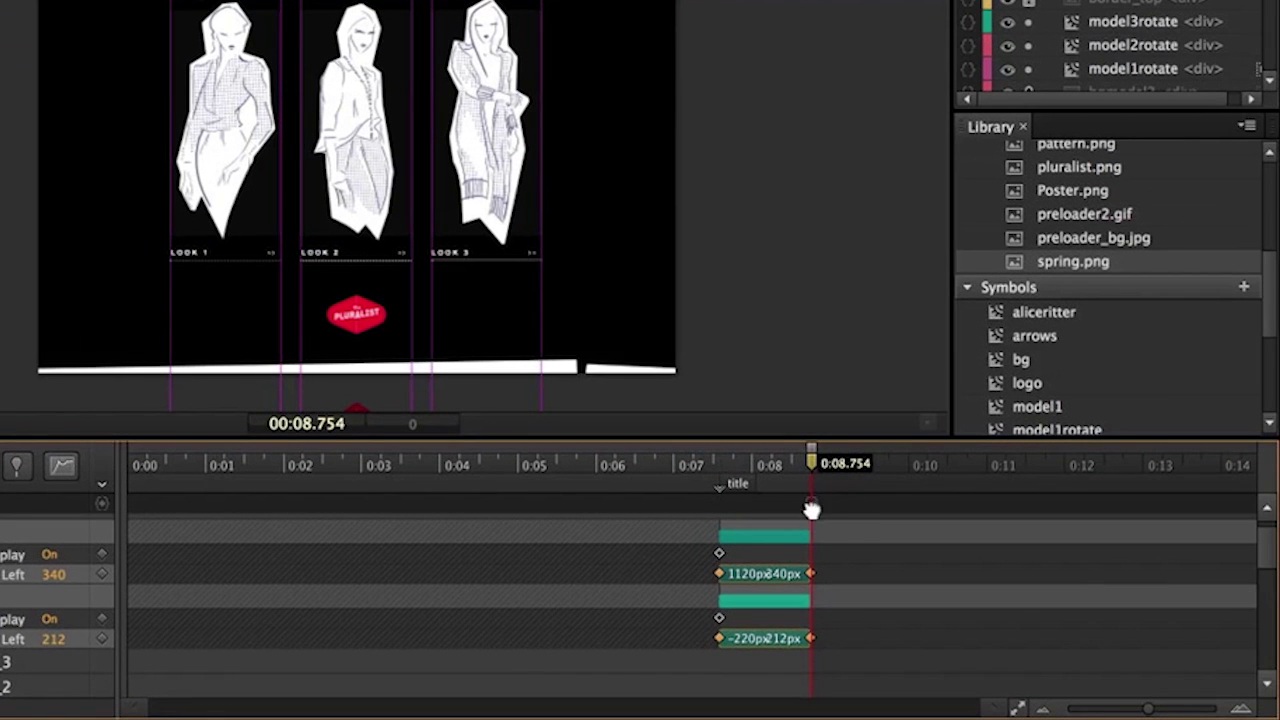
click(811, 510)
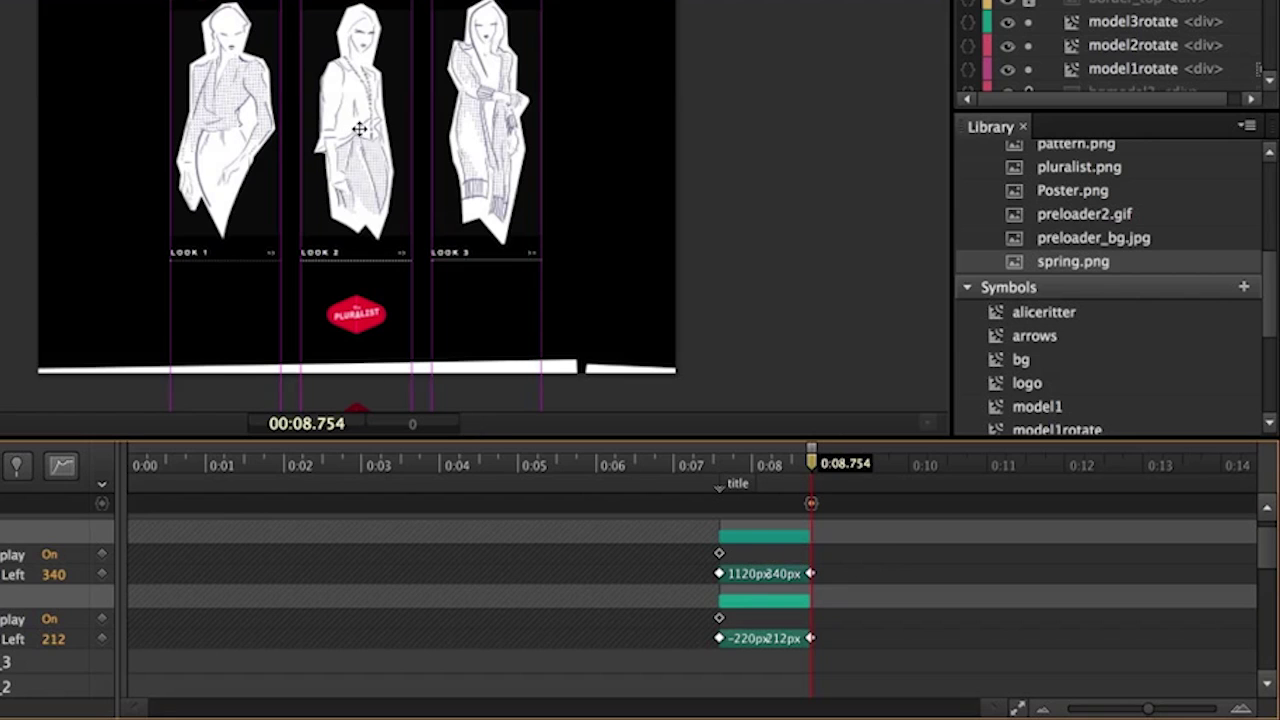
Open the code editor for the trigger at 8754 ms
click(810, 506)
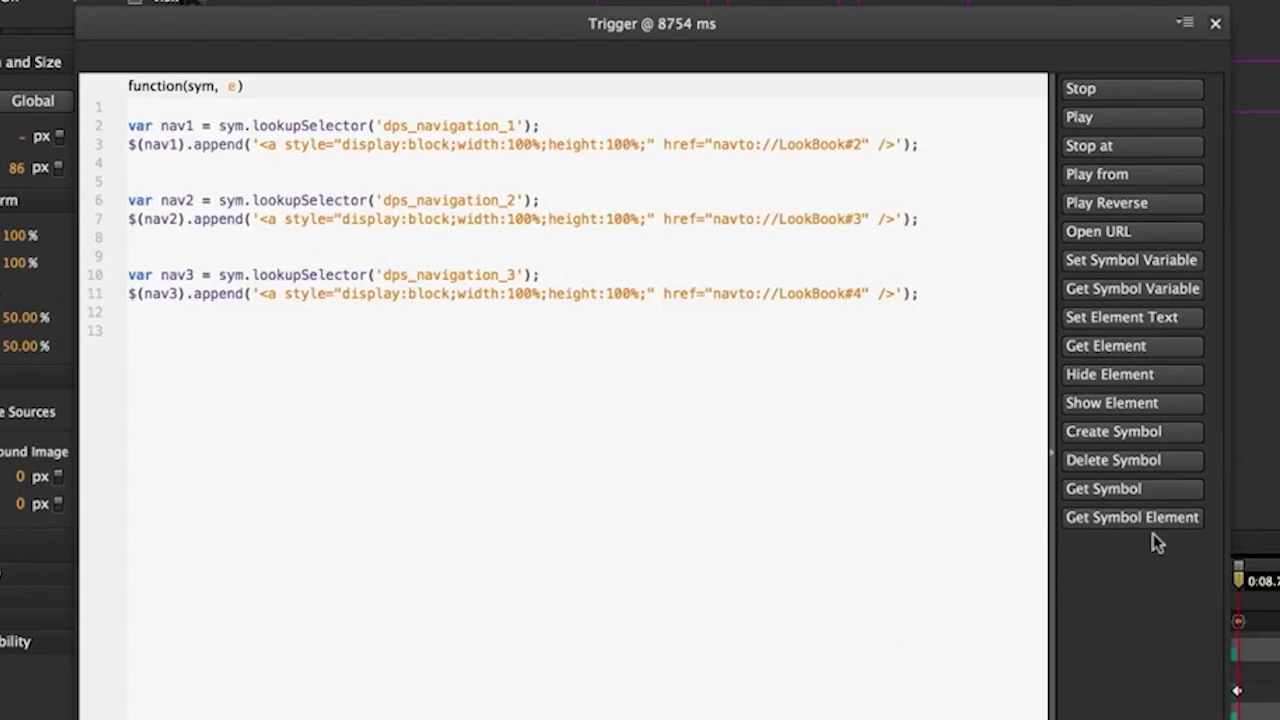
Match dps_navigation_1 in the trigger code to its element in the Elements panel
drag(529, 23, 767, 0)
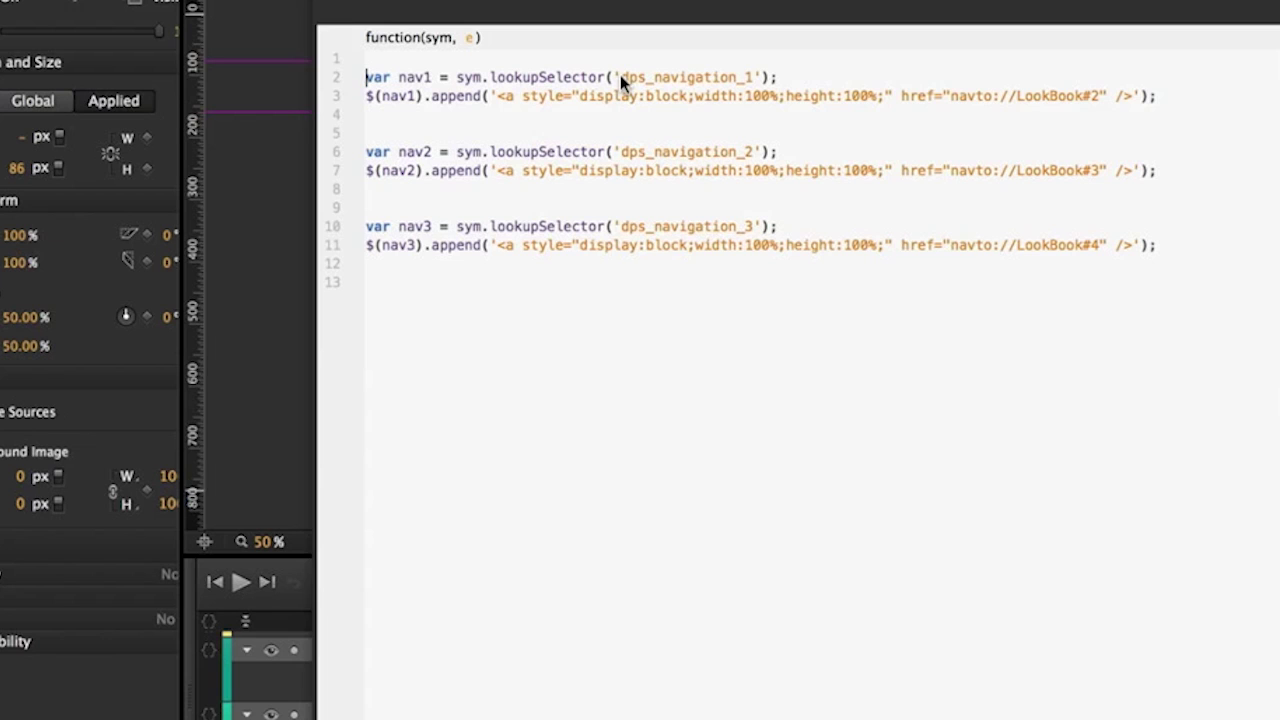
double_click(656, 79)
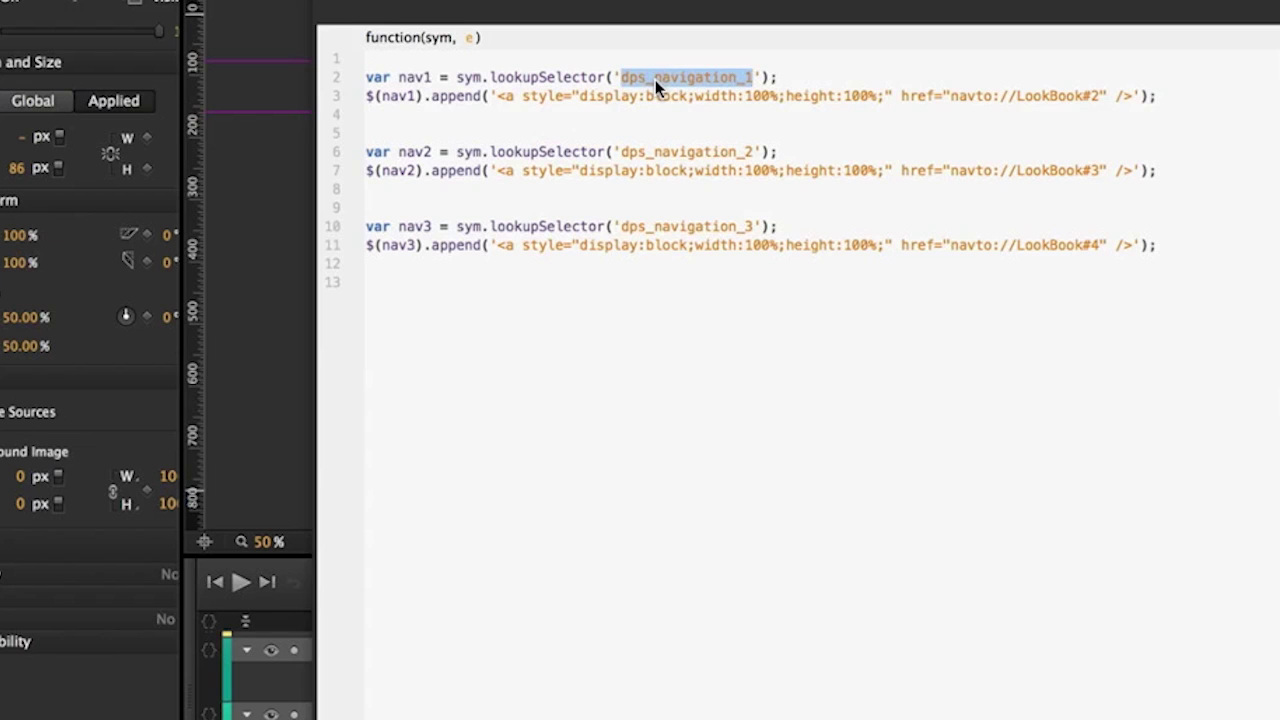
drag(594, 23, 812, 0)
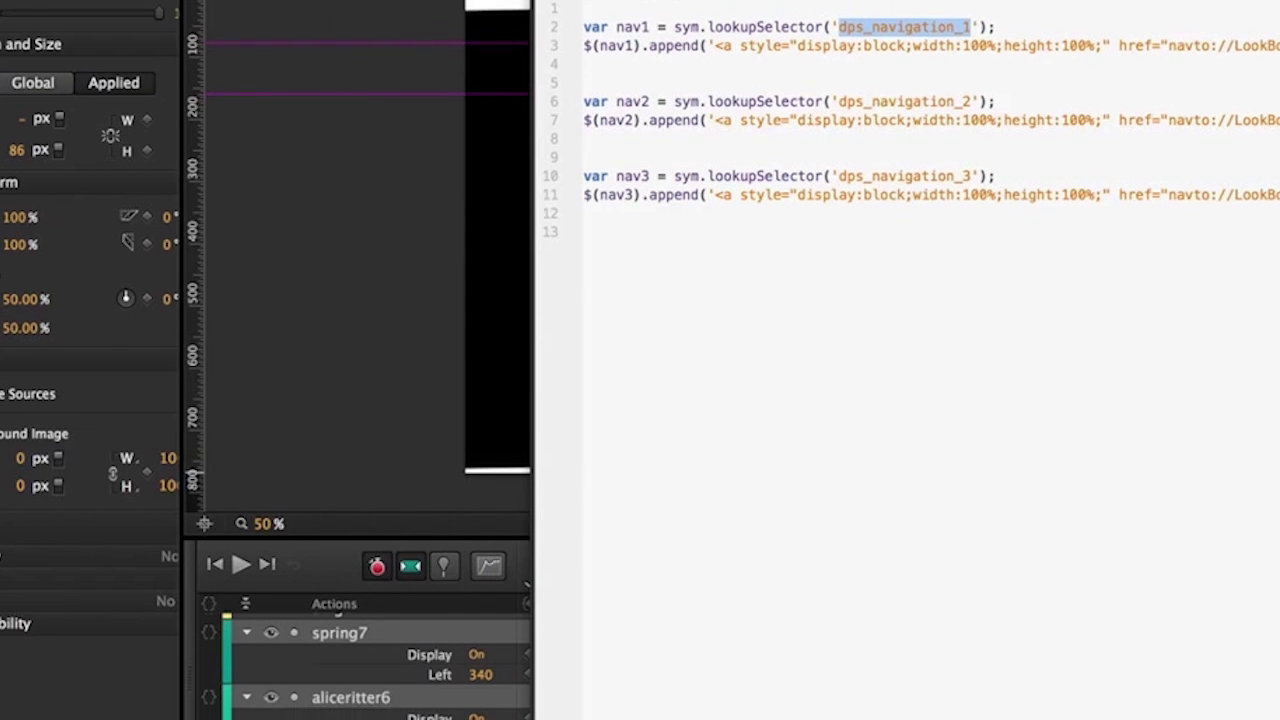
scroll(350, 650, down, 5)
scroll(350, 650, up, 2)
scroll(350, 650, up, 2)
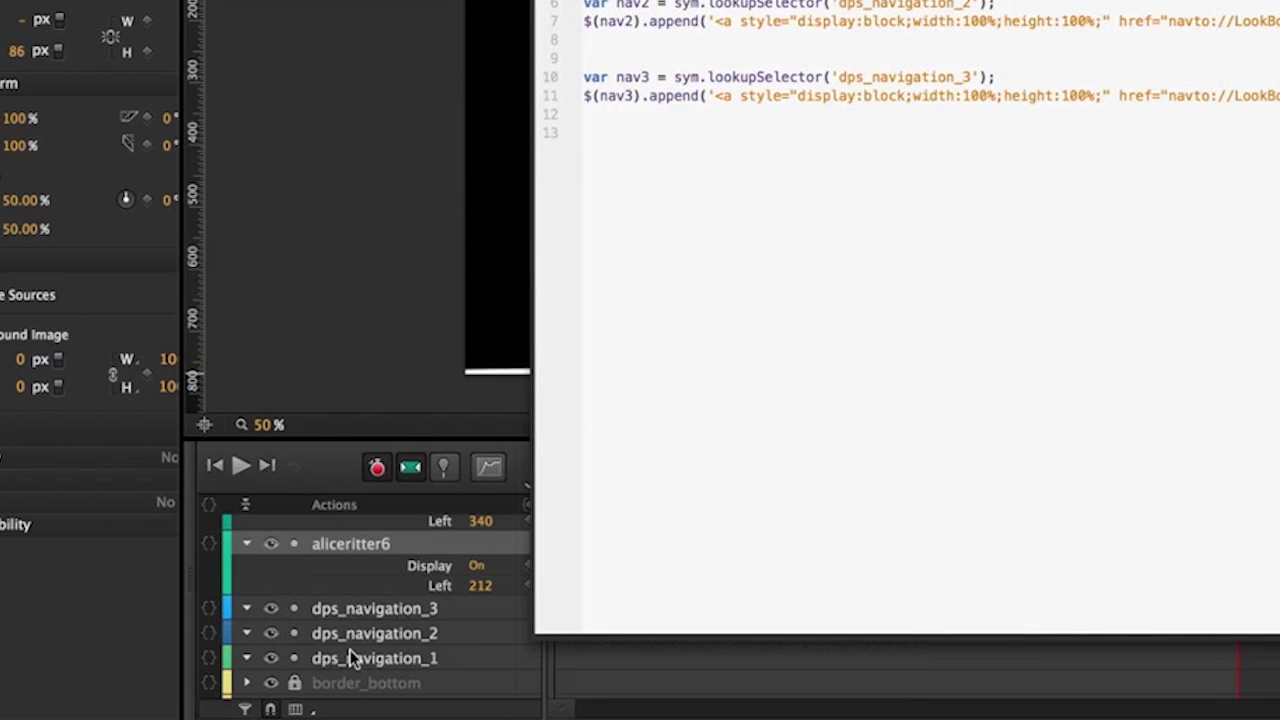
click(435, 660)
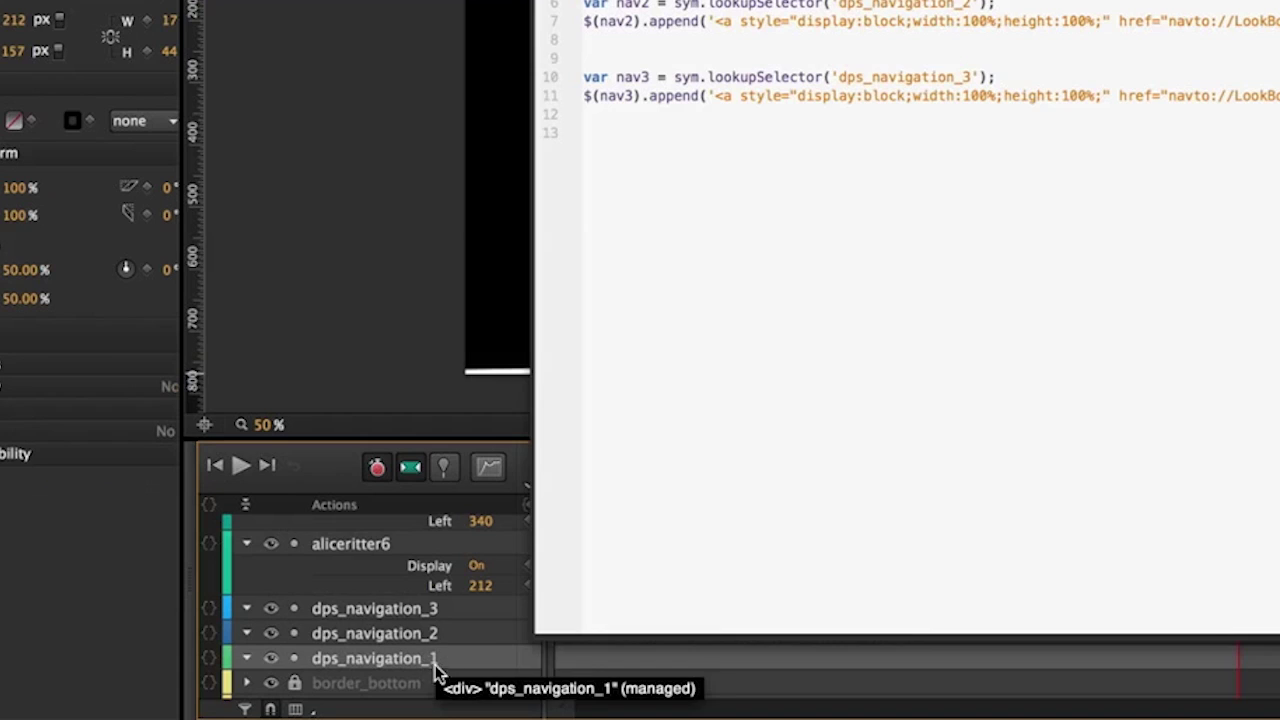
drag(738, 1, 891, 266)
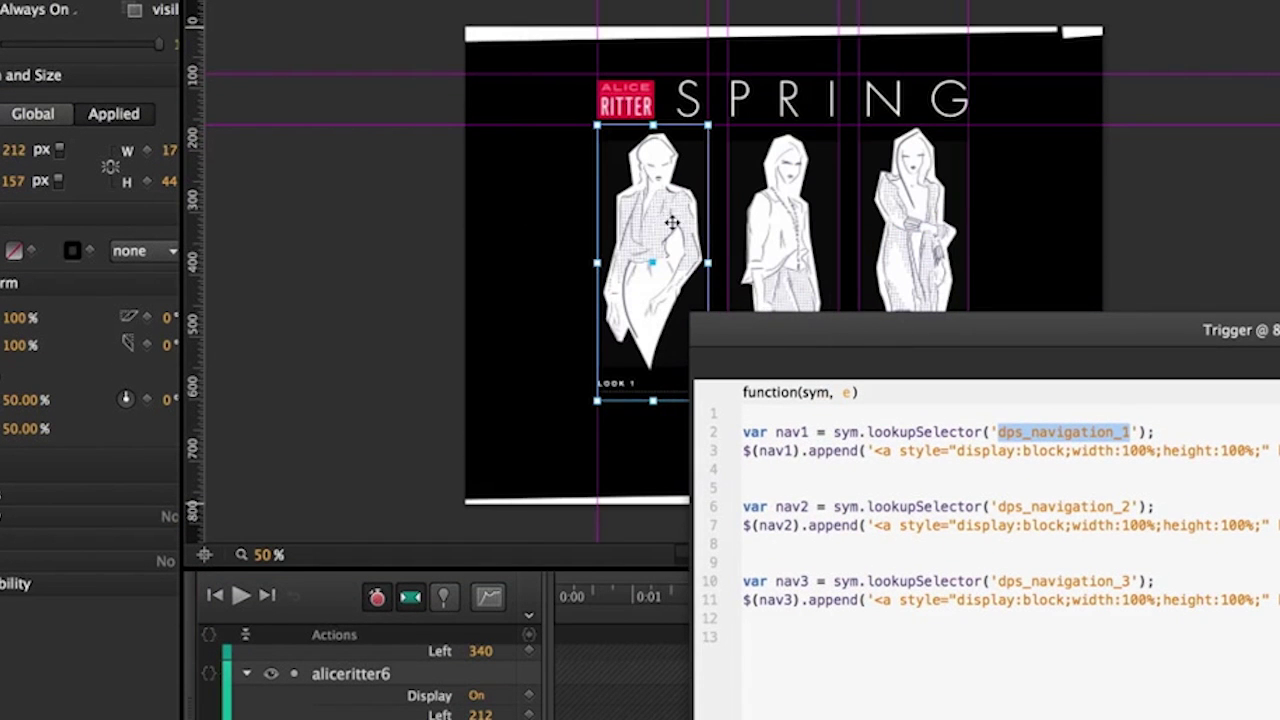
drag(851, 343, 469, 11)
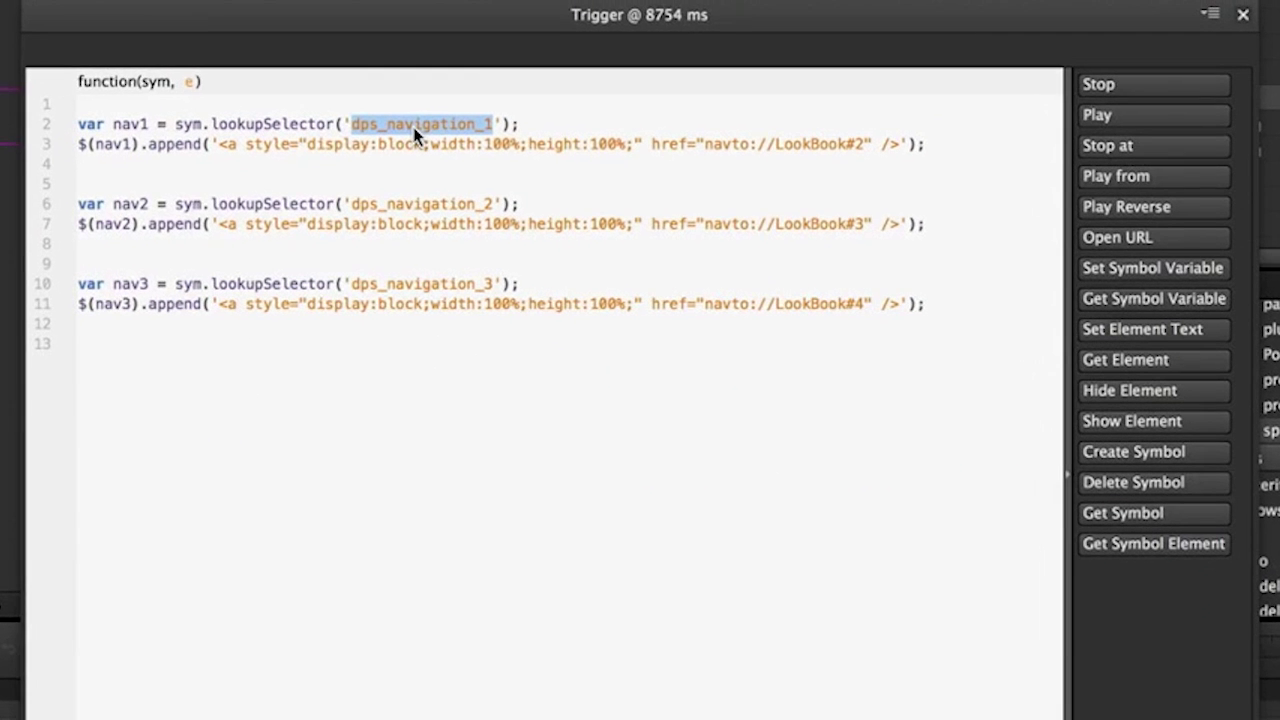
Inspect the dps_navigation_1 link's display:block style and navto://LookBook#2 target
click(264, 128)
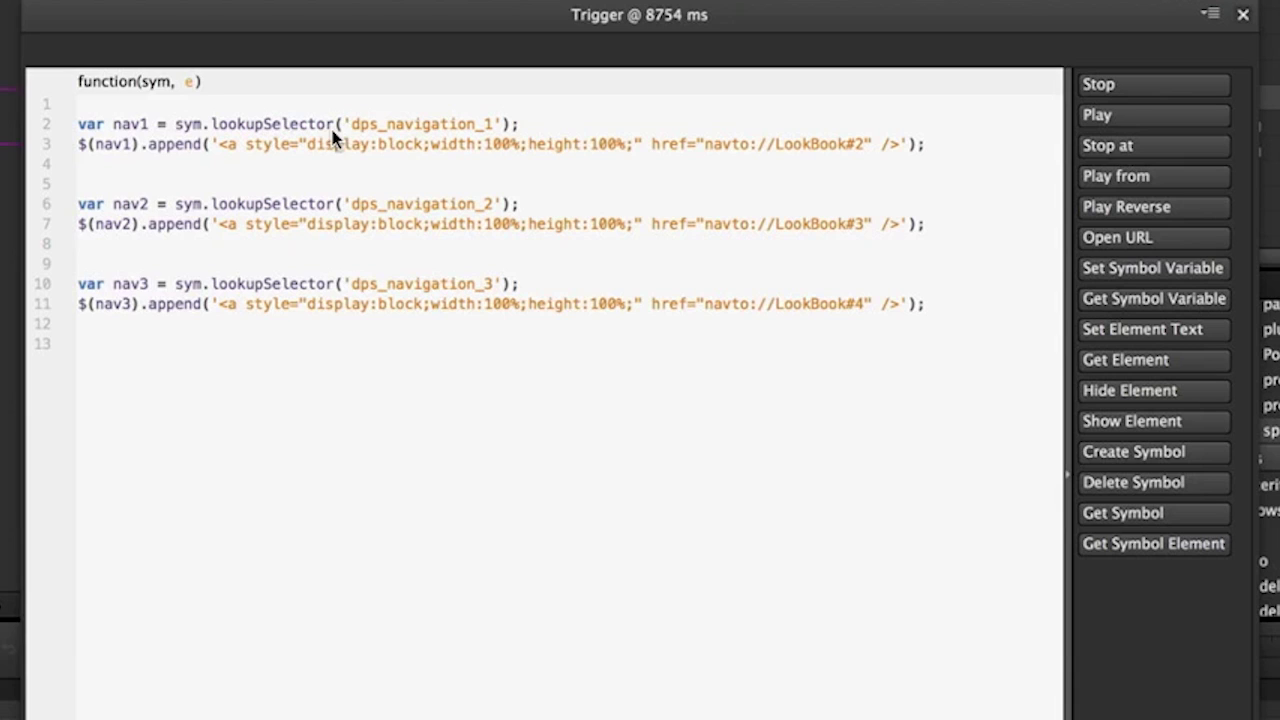
click(401, 127)
drag(309, 150, 514, 151)
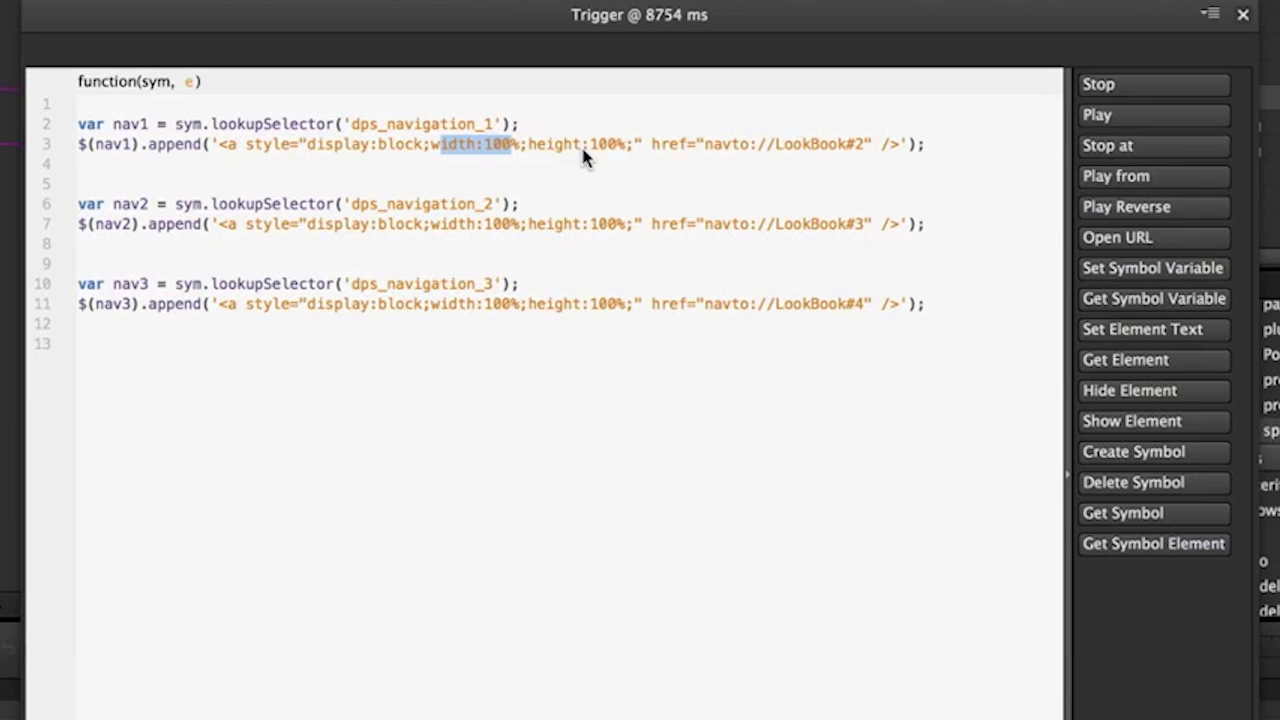
double_click(425, 127)
click(651, 145)
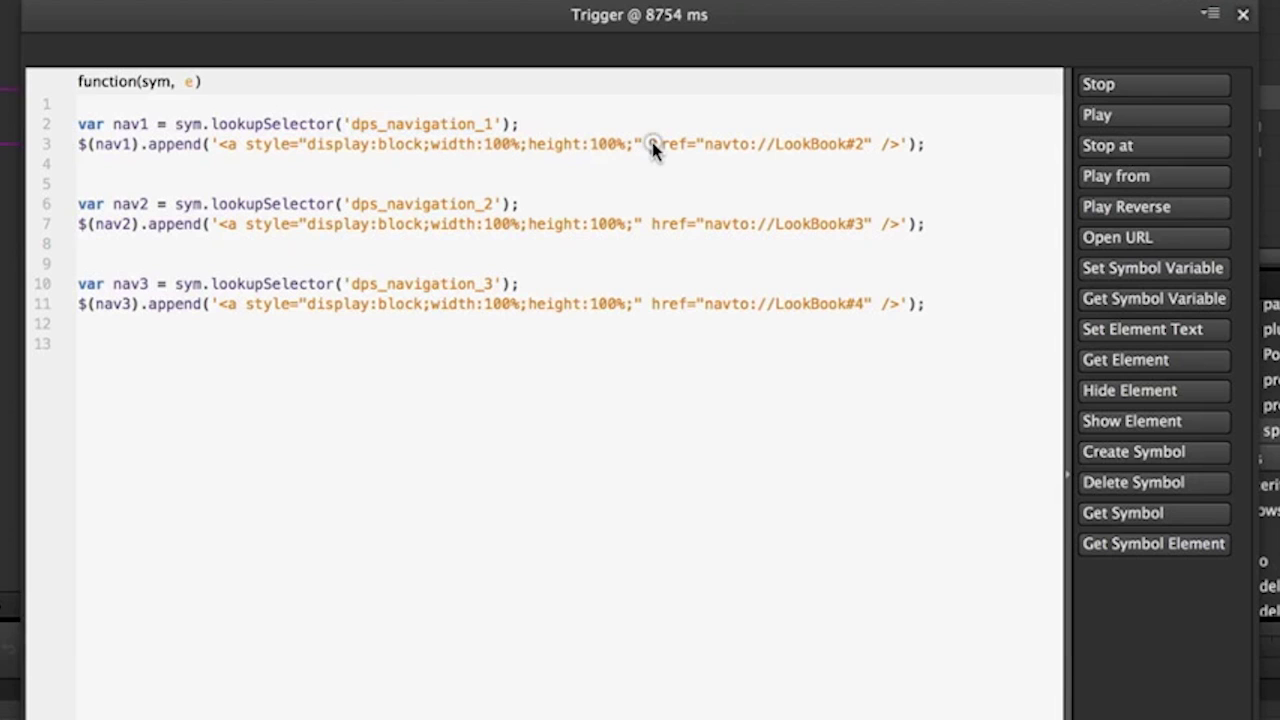
drag(720, 142, 872, 147)
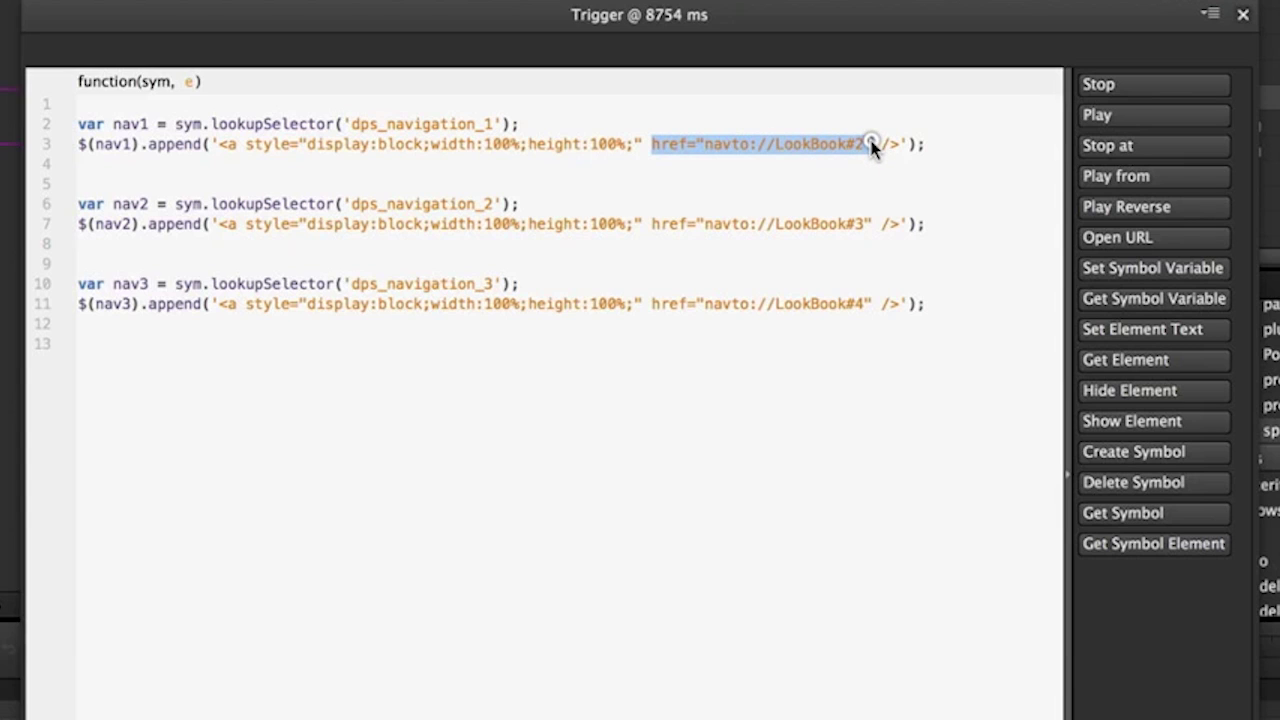
double_click(724, 145)
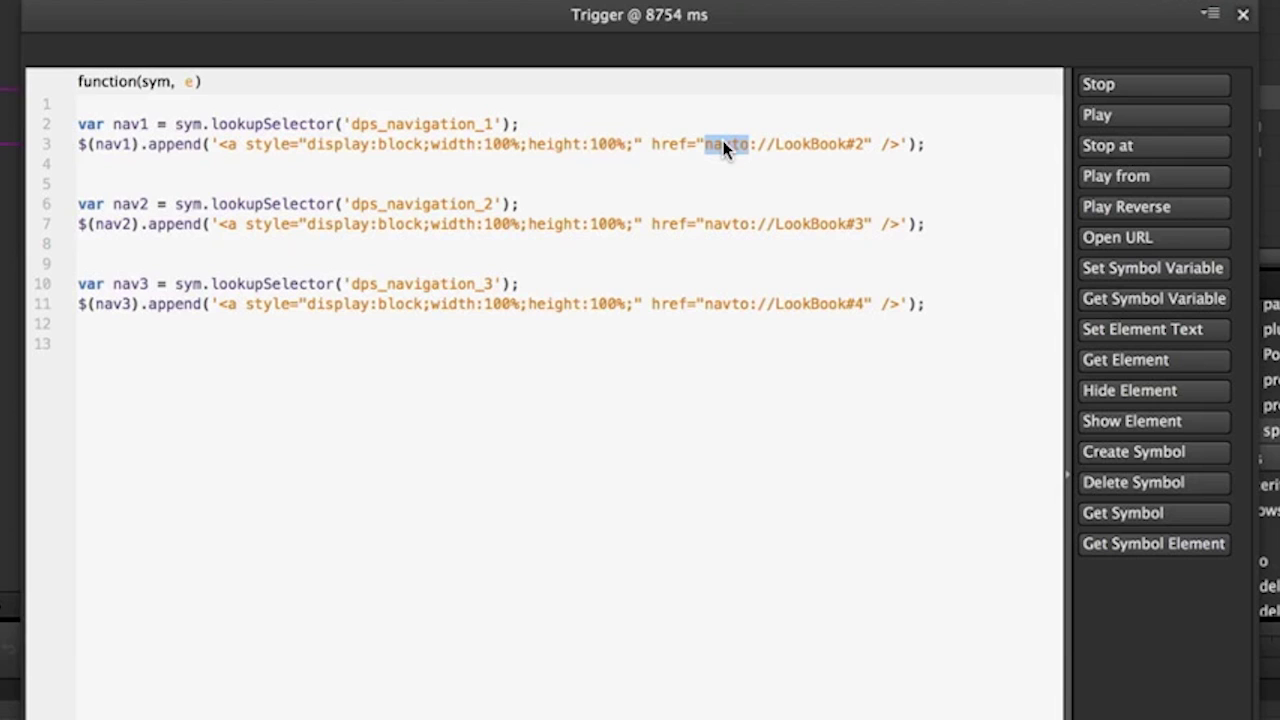
double_click(808, 146)
click(857, 148)
Review the nav2 and dps_navigation_3 link lines, then Preview in Browser
click(604, 185)
key(Down)
key(shift+Down)
key(shift+Down)
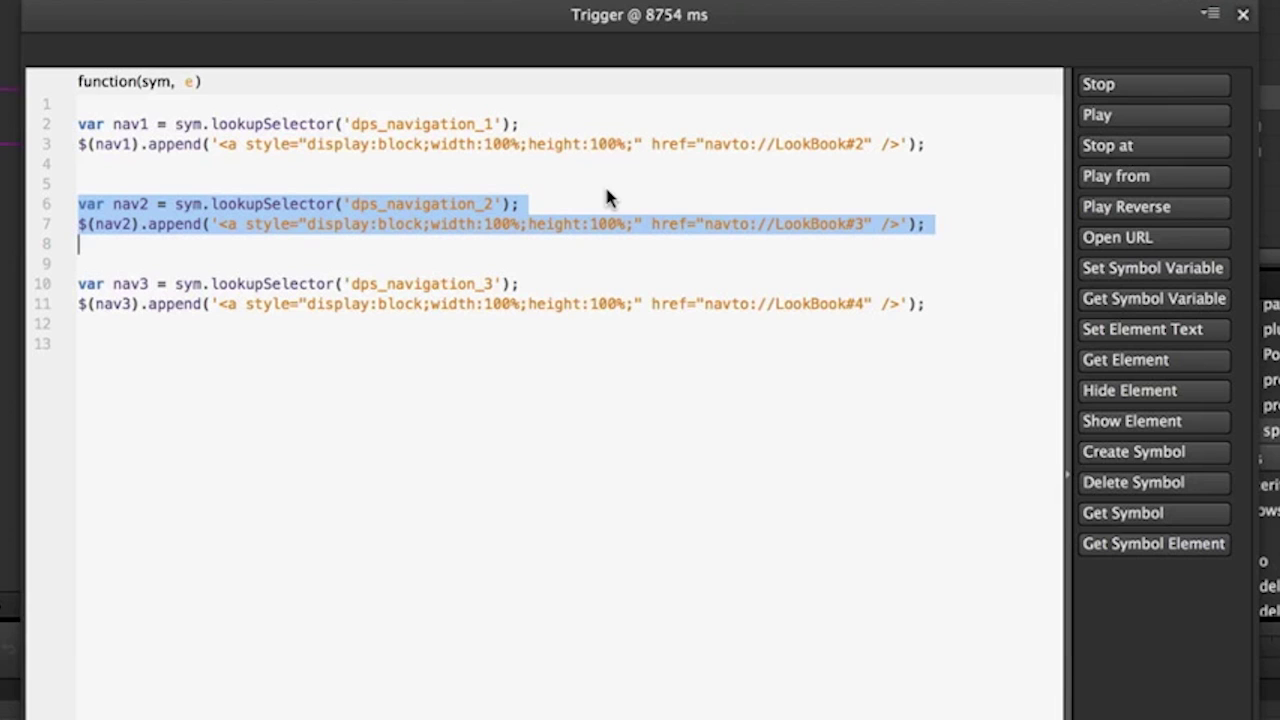
double_click(464, 285)
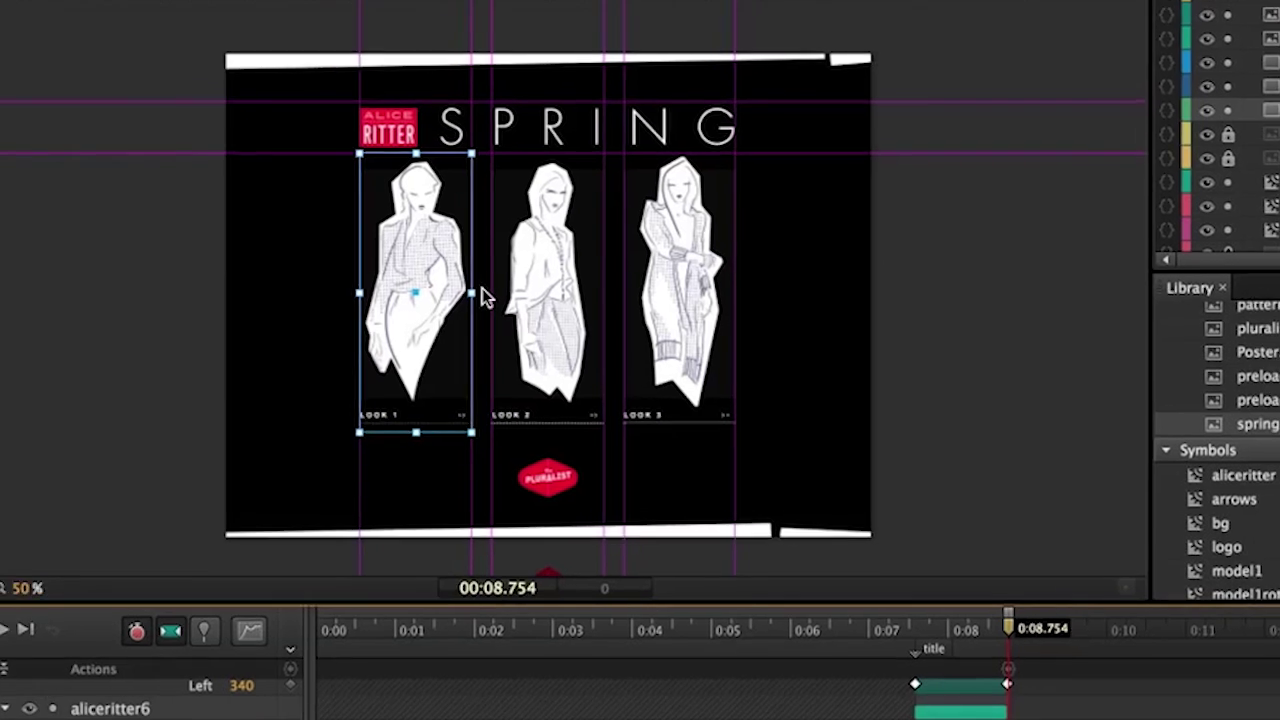
key(ctrl+Return)
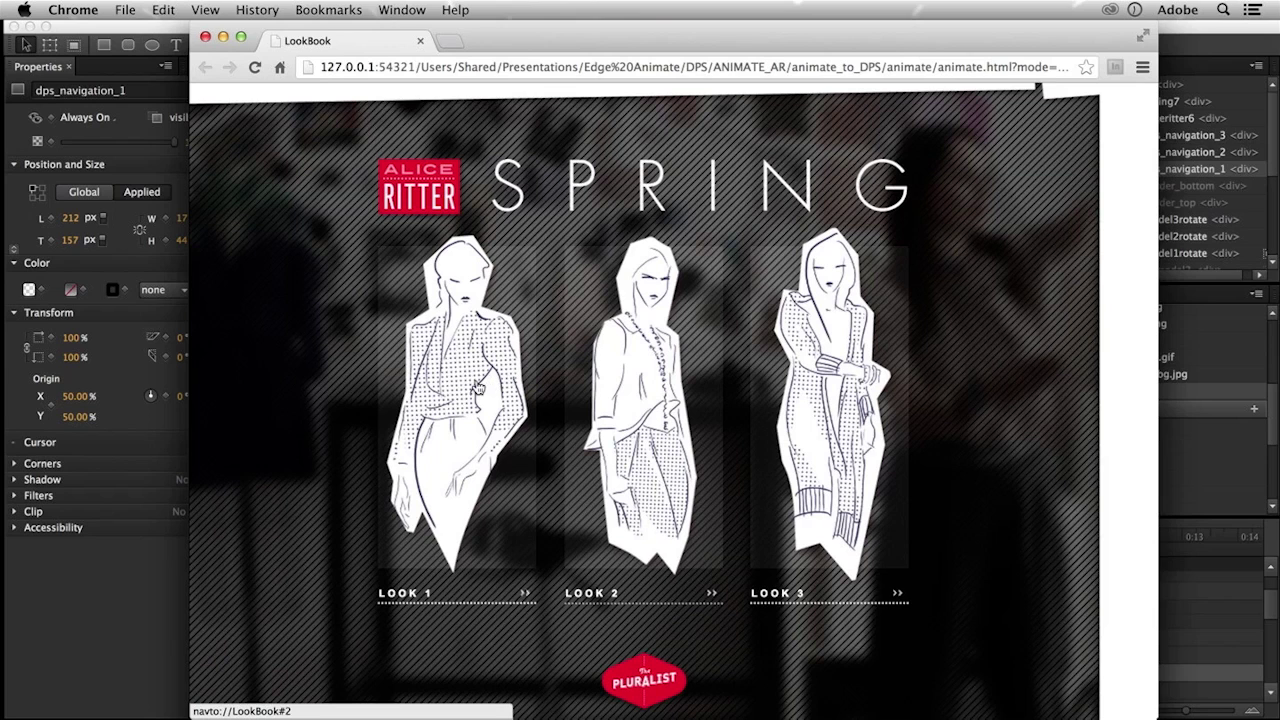
Return from the Chrome preview to Edge Animate's animate.html composition
click(74, 604)
Publish the cover as the 'animate' Animate Deployment Package into publish/animate_package
click(163, 9)
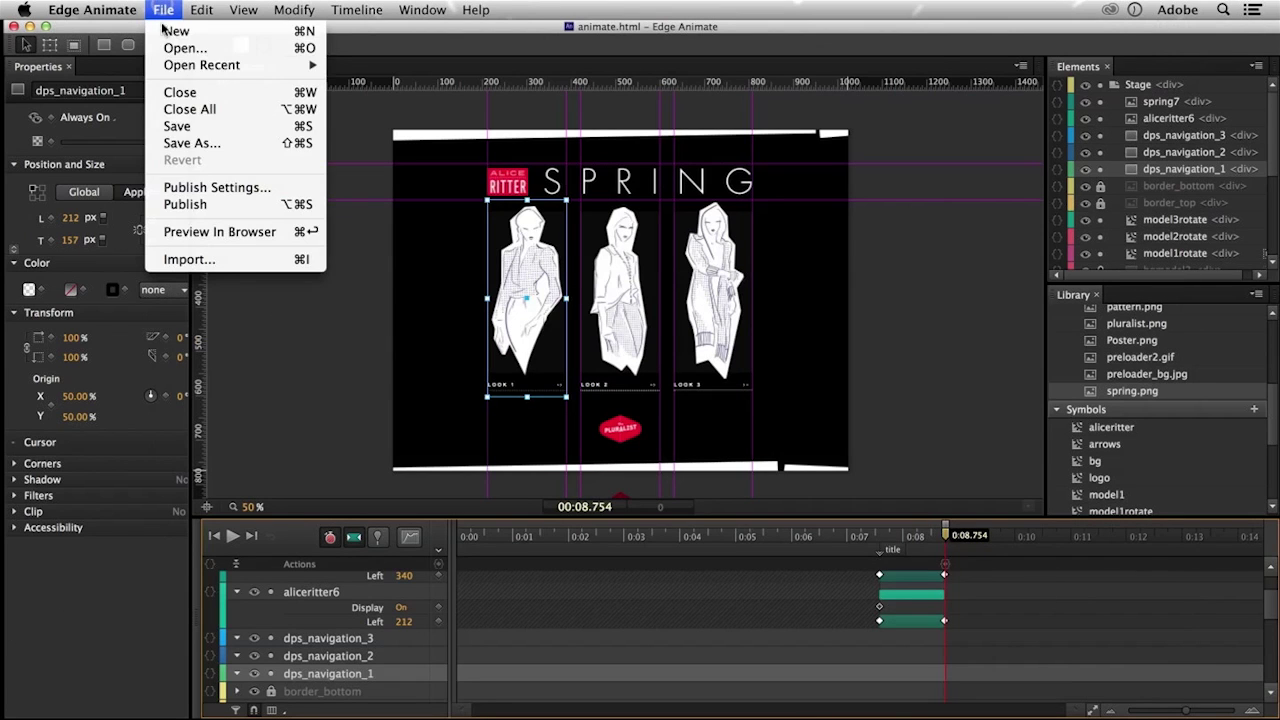
click(194, 187)
click(470, 222)
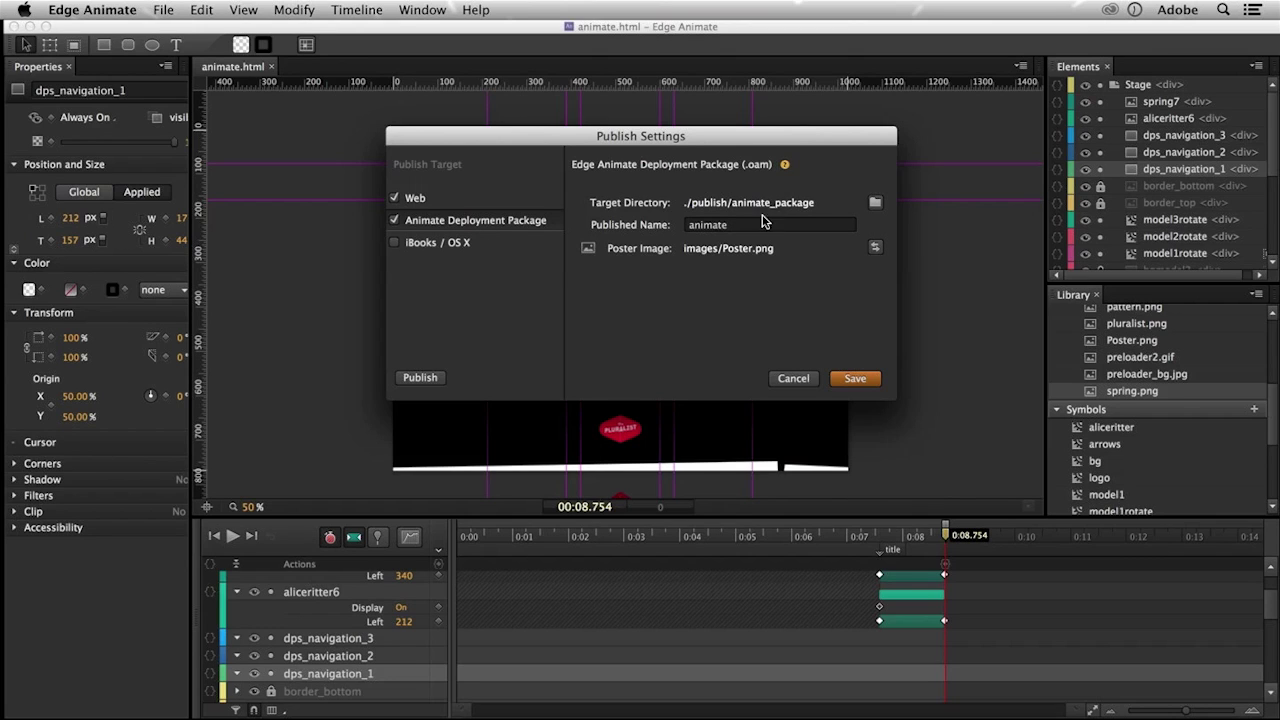
click(420, 380)
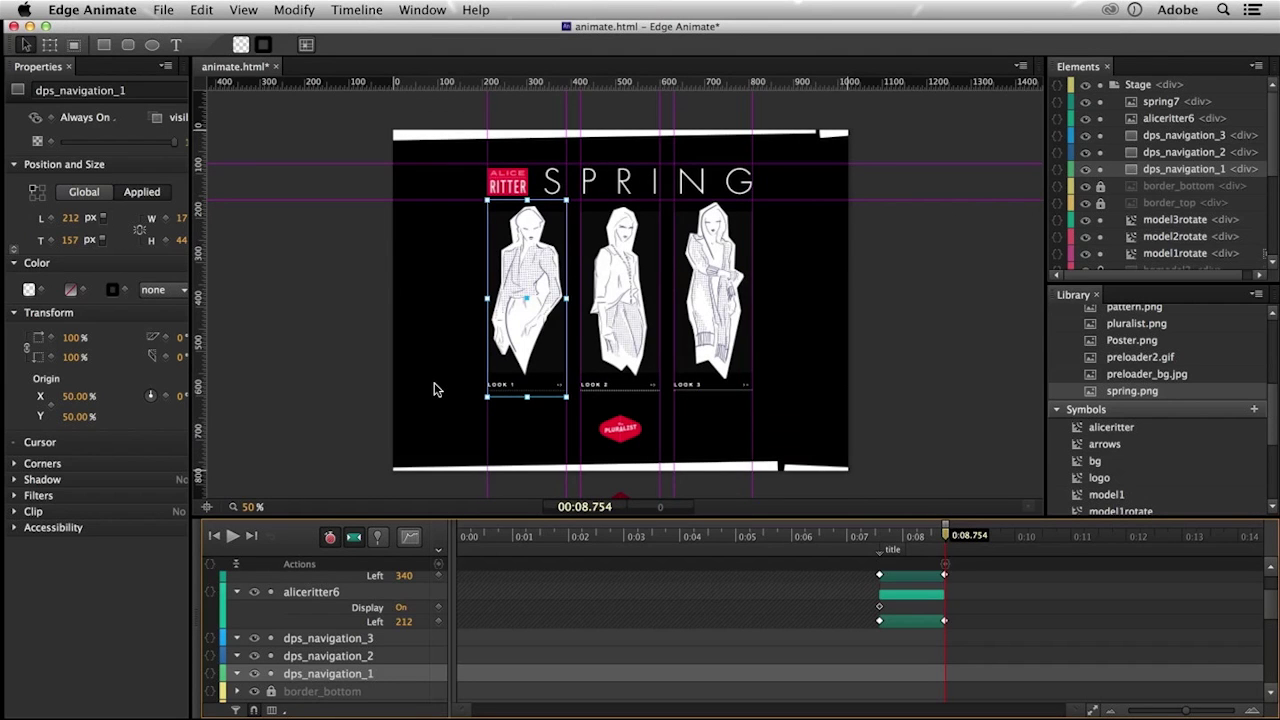
key(super+Tab)
key(super+Tab)
key(super+n)
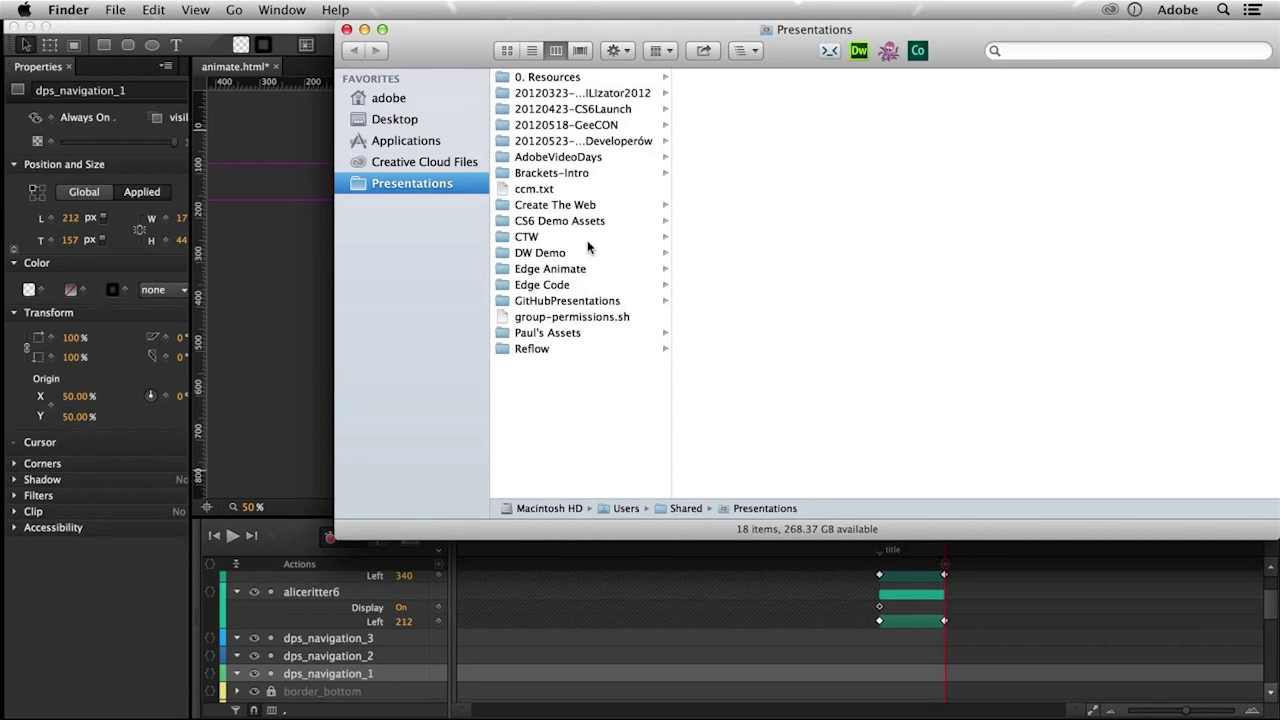
Browse Edge Animate > DPS > ANIMATE_AR > animate_to_DPS > DPS > LookBook_Final Folder and open LookBook_Final.indd
click(581, 269)
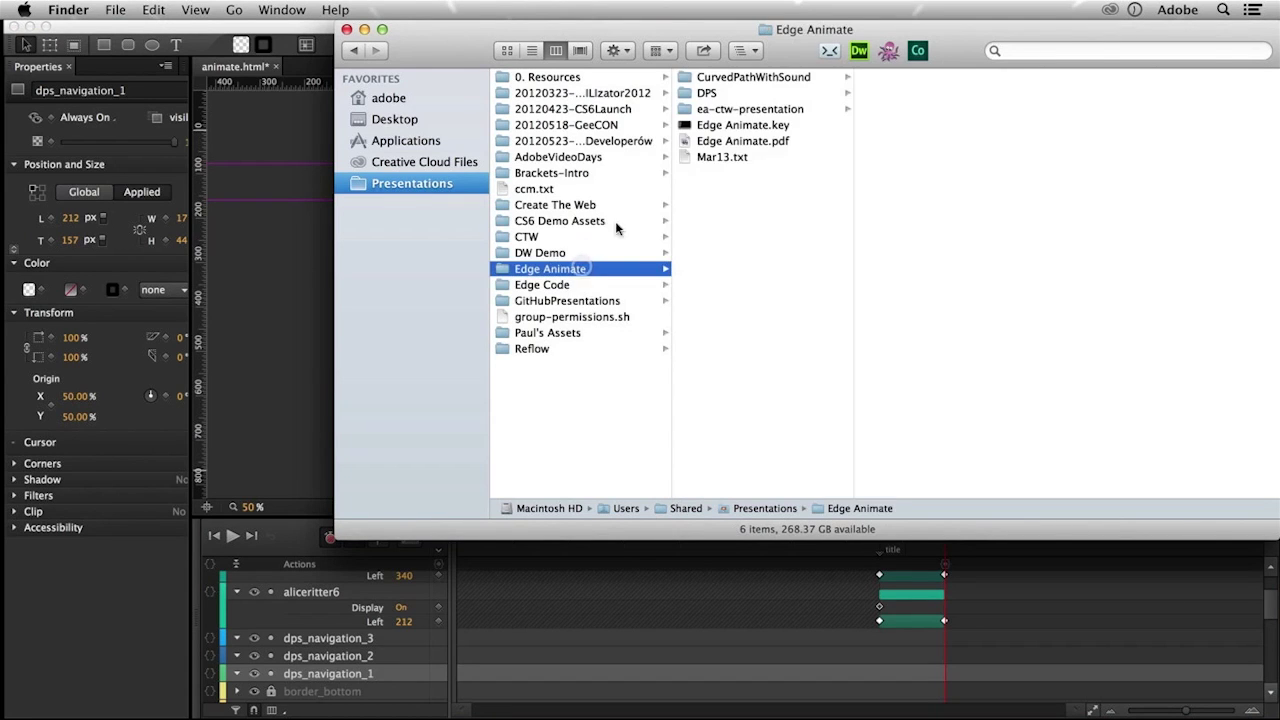
click(733, 94)
click(912, 80)
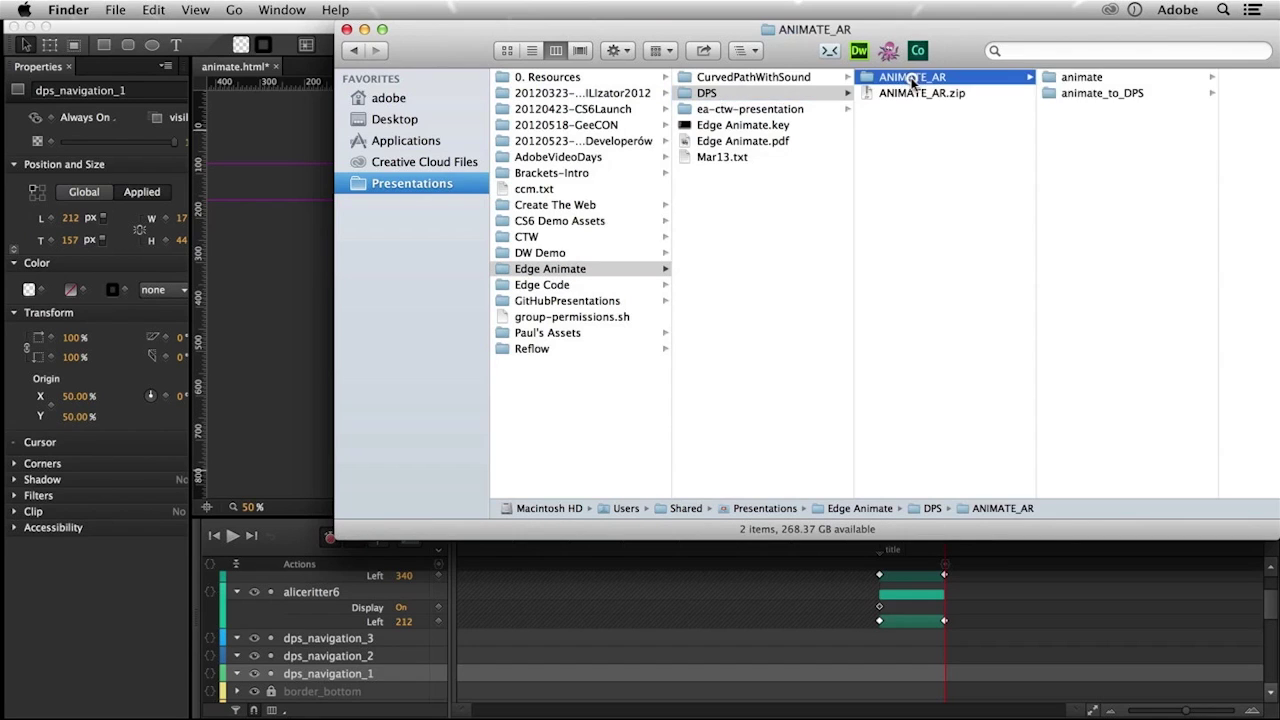
click(1110, 93)
click(1110, 93)
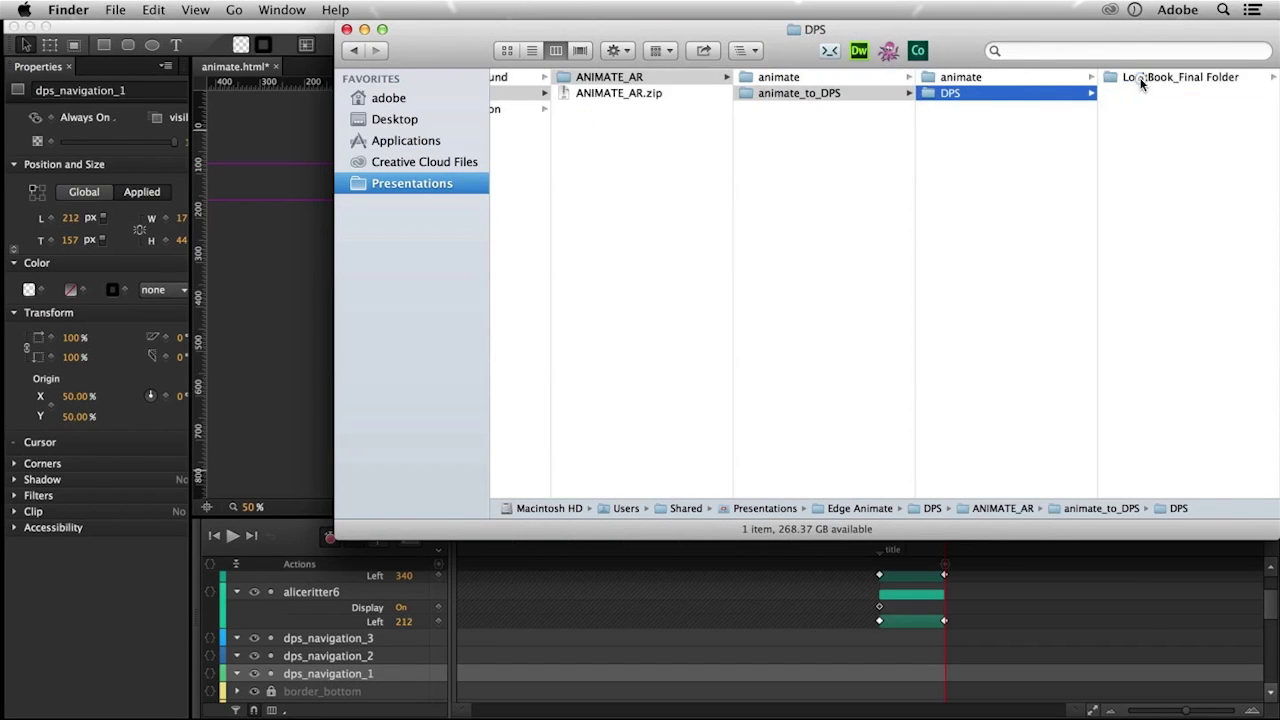
click(1137, 79)
double_click(1135, 107)
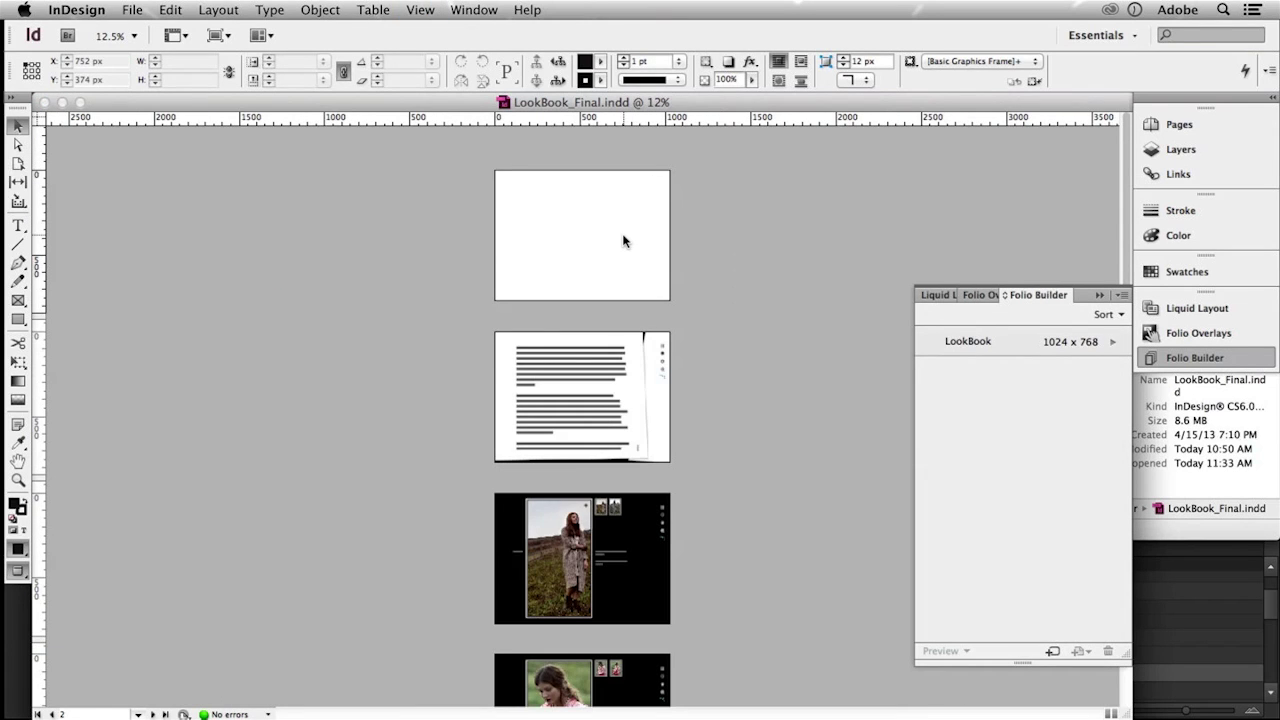
Place animate.oam on the first page at full 1024 x 768 size from the top-left corner
key(super+0)
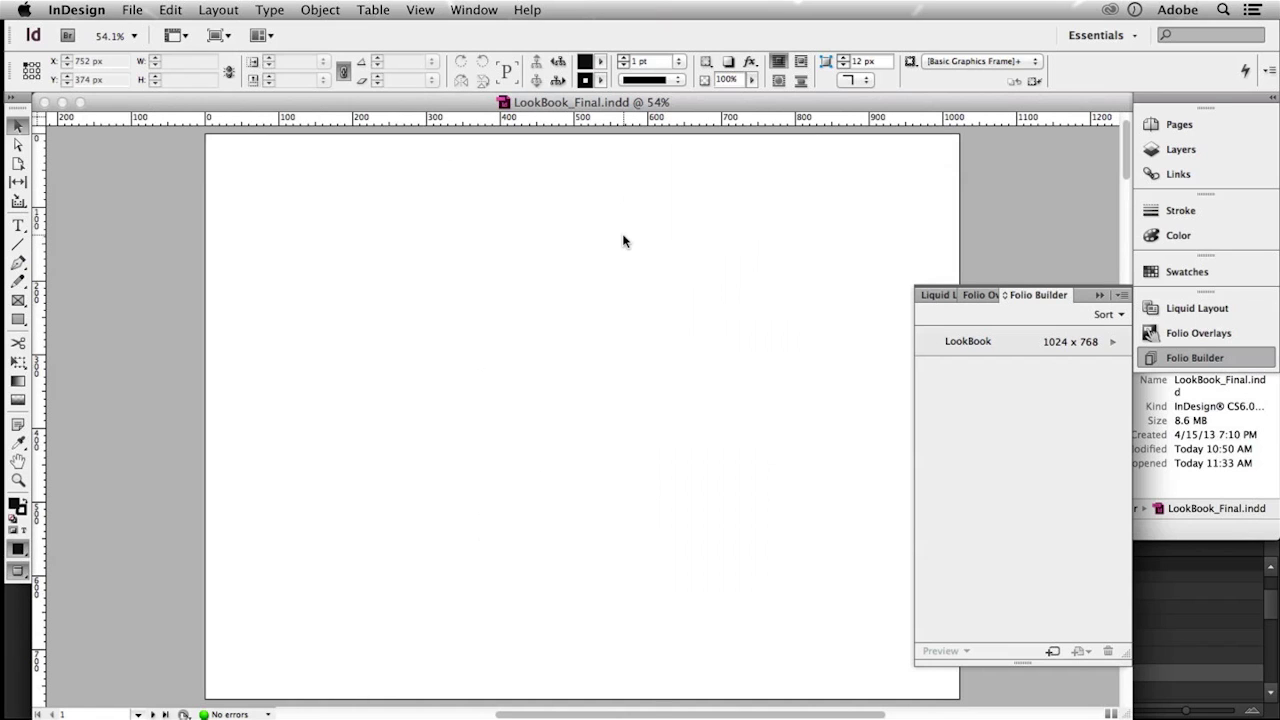
click(135, 10)
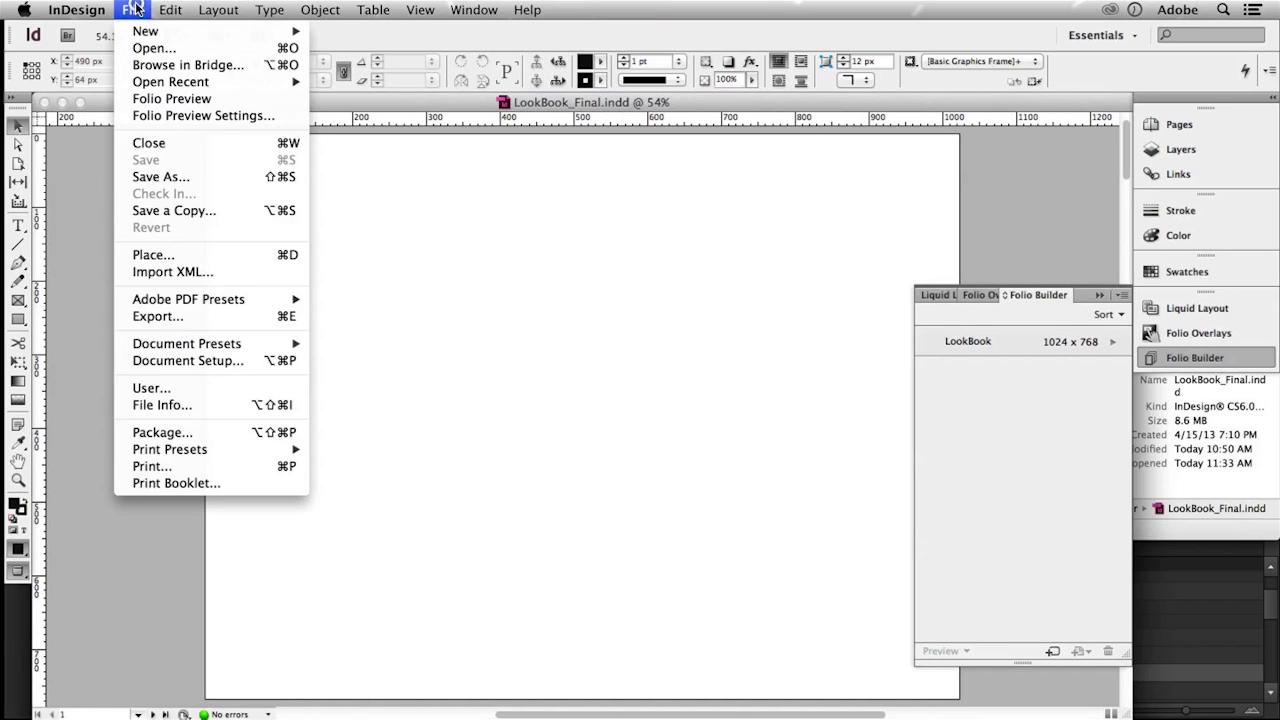
click(172, 254)
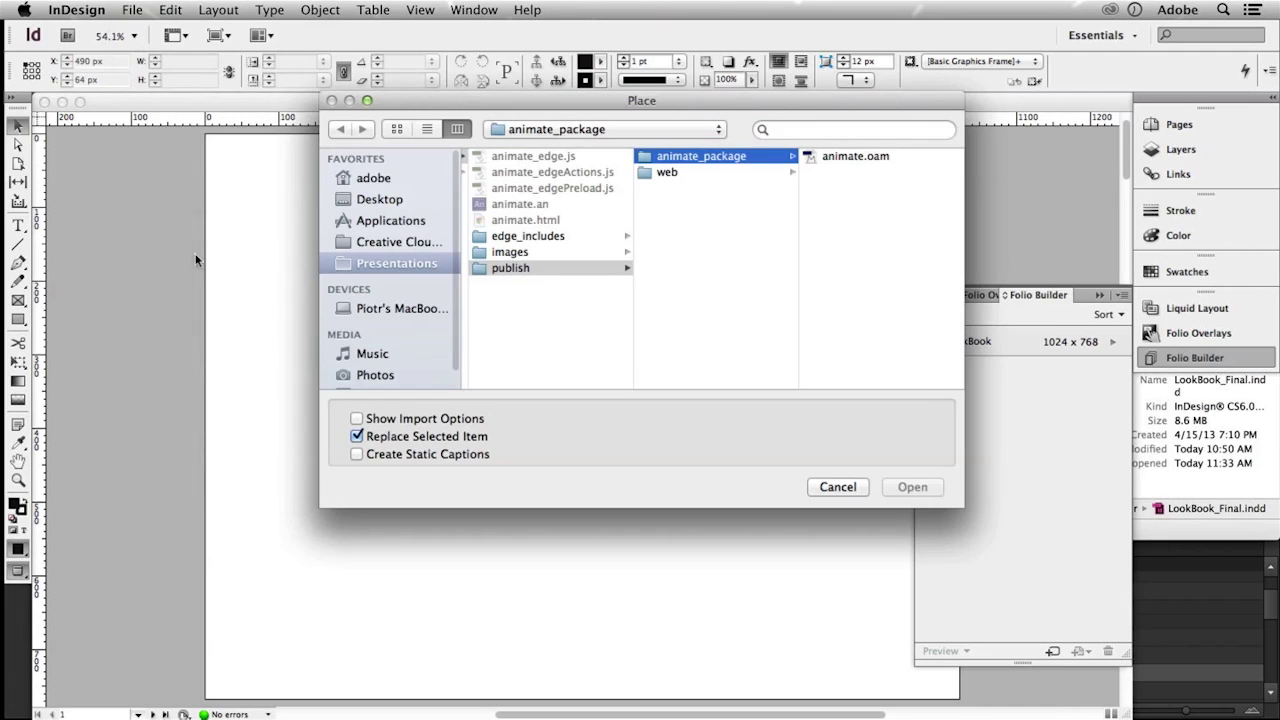
click(855, 158)
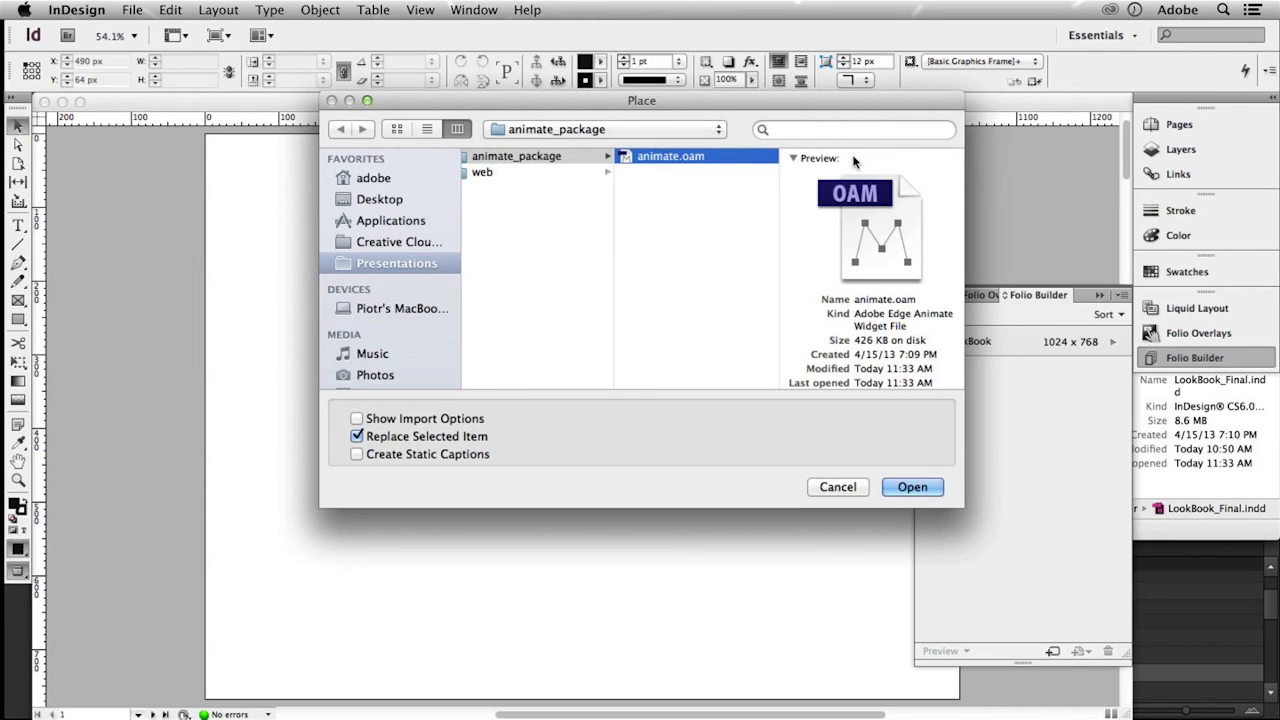
click(907, 487)
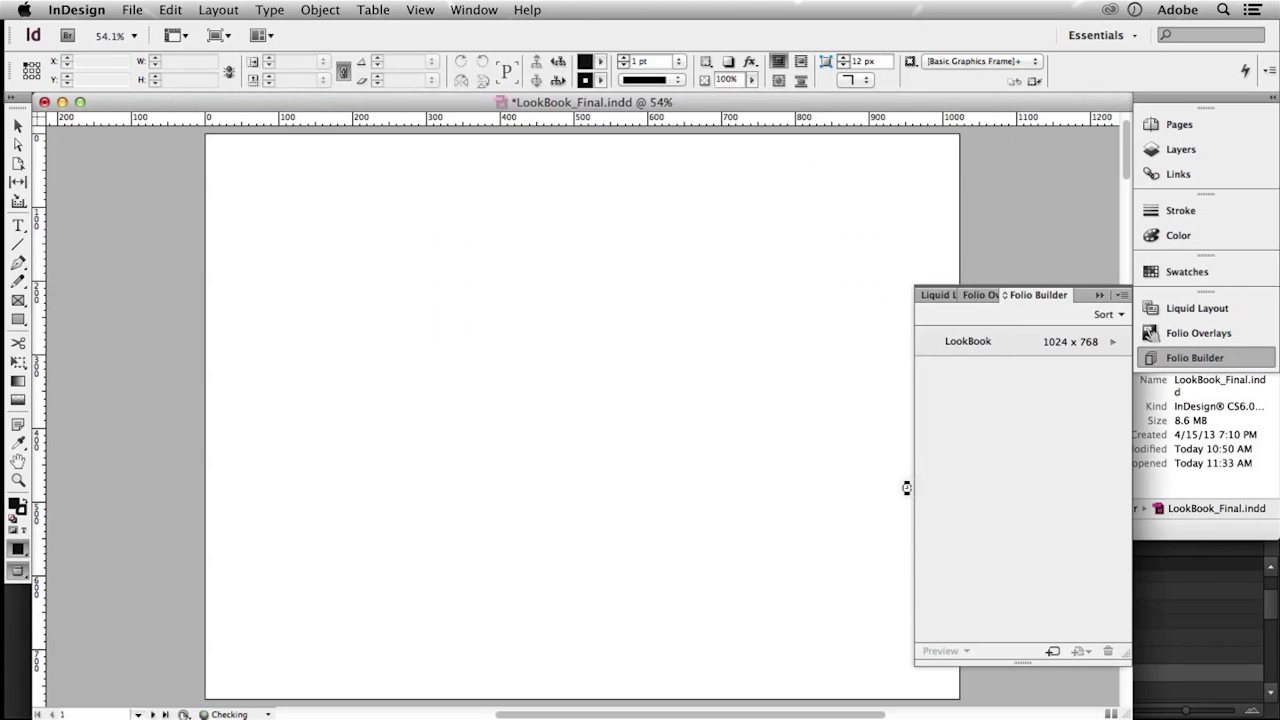
click(218, 153)
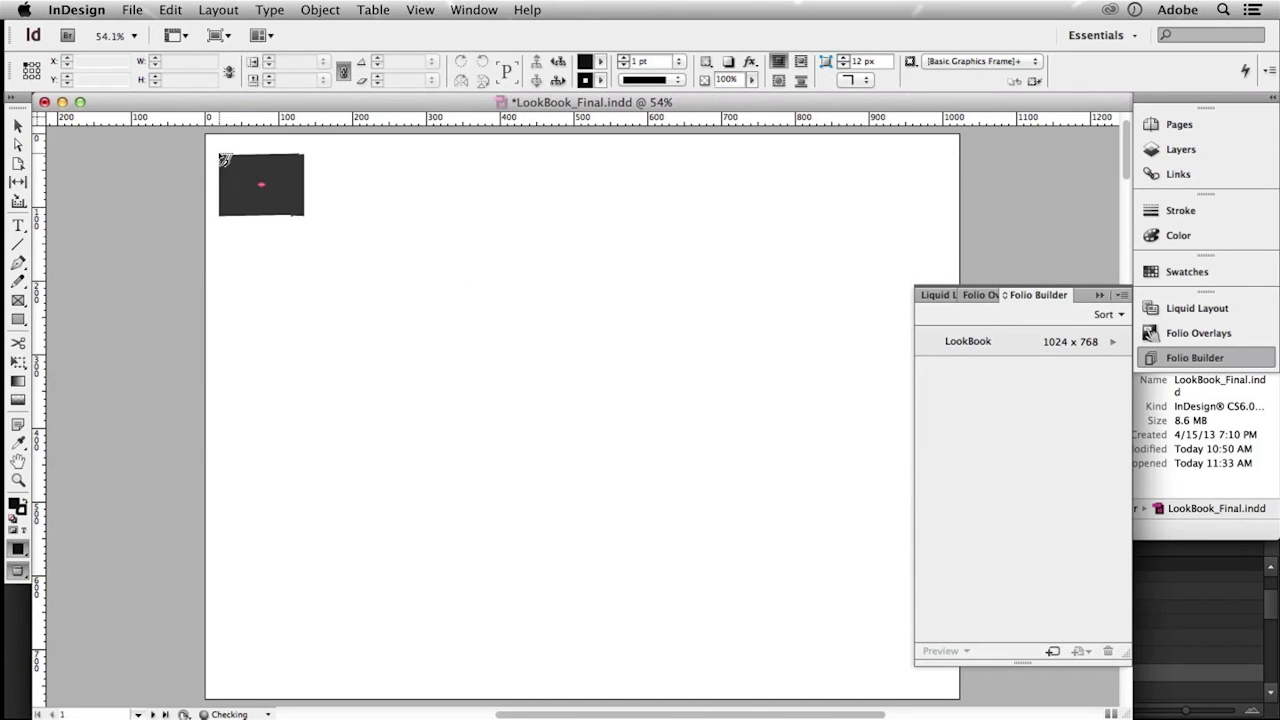
drag(222, 157, 207, 139)
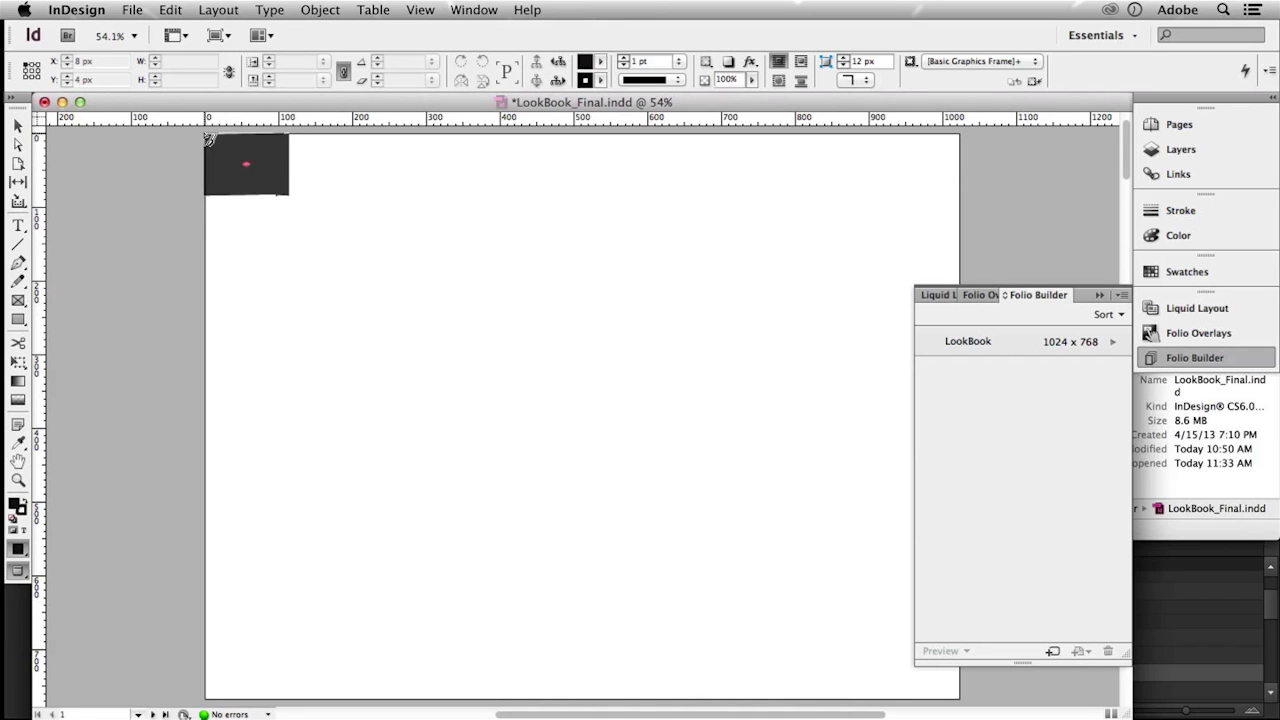
click(205, 134)
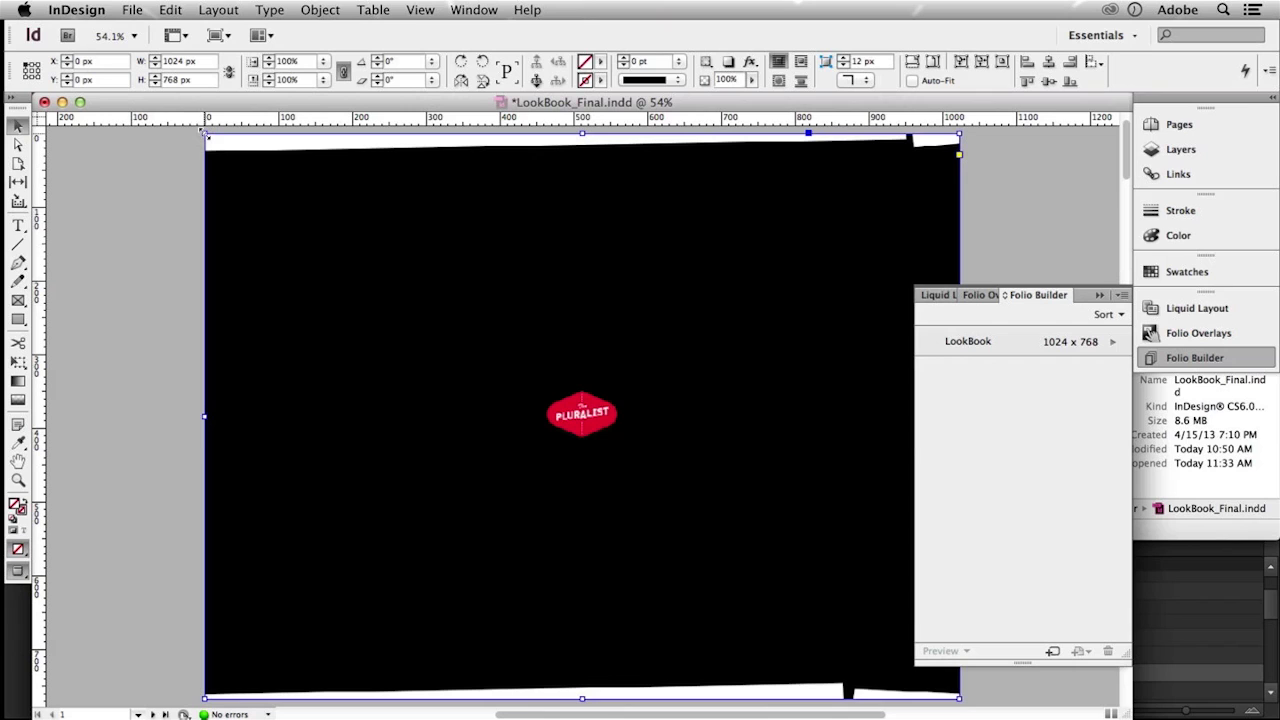
click(990, 295)
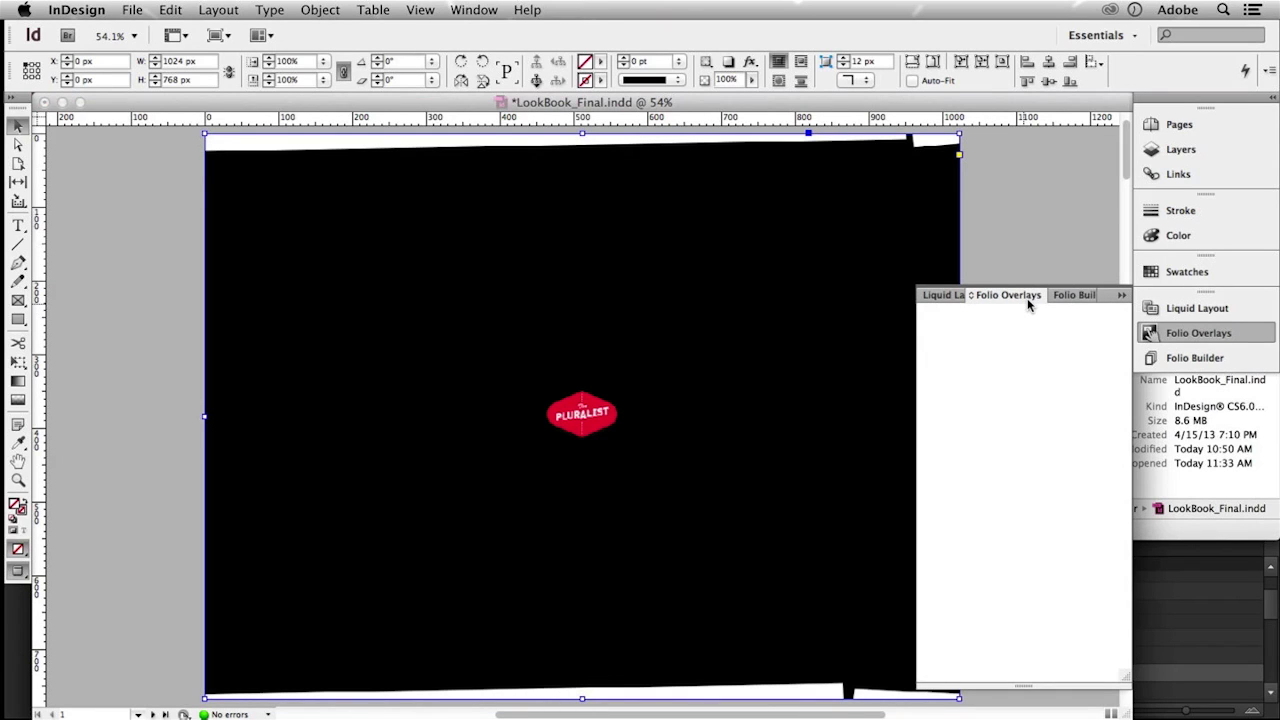
Turn on Auto Play for the placed web content overlay
click(948, 389)
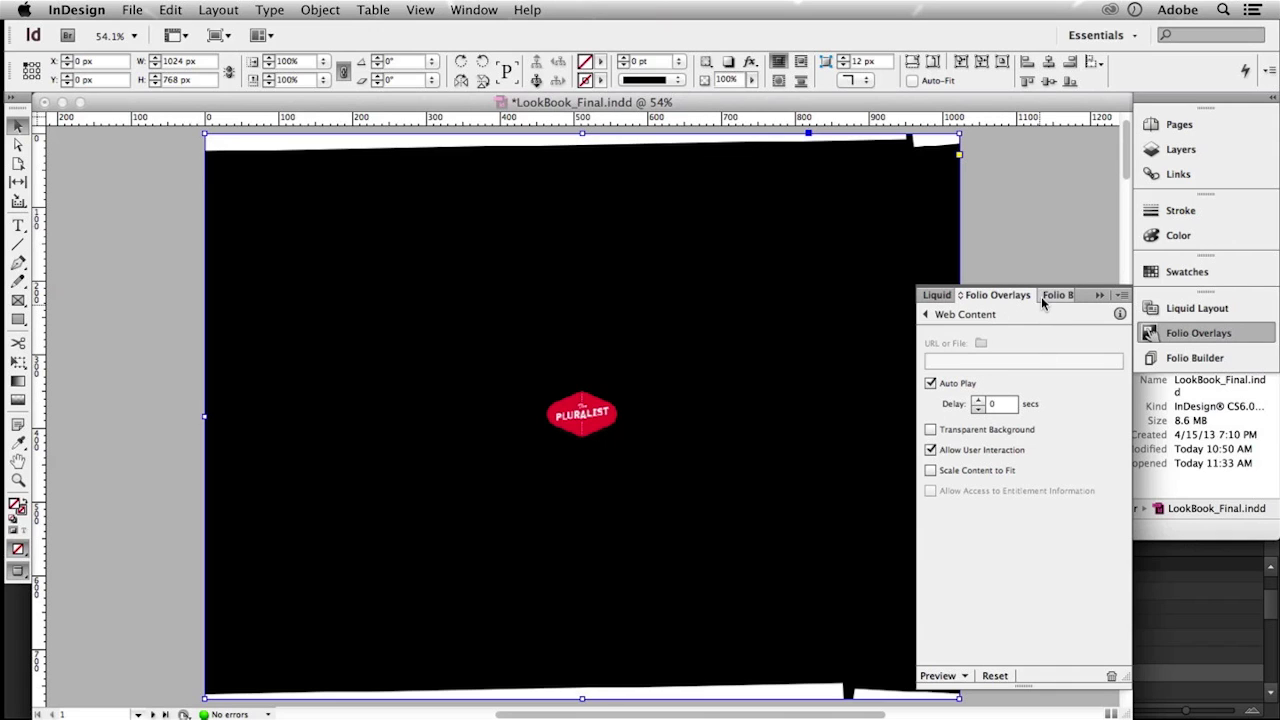
click(464, 12)
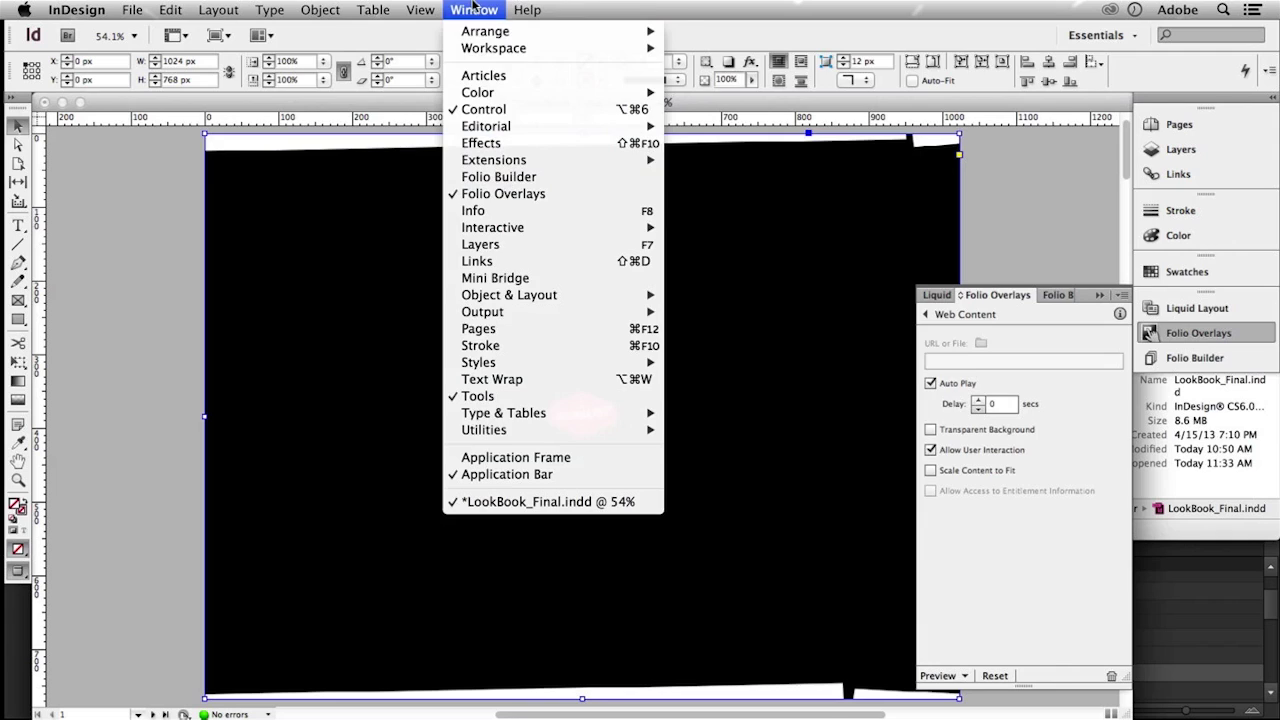
click(499, 176)
Permanently delete the existing LookBook folio from Folio Builder
mouse_move(984, 342)
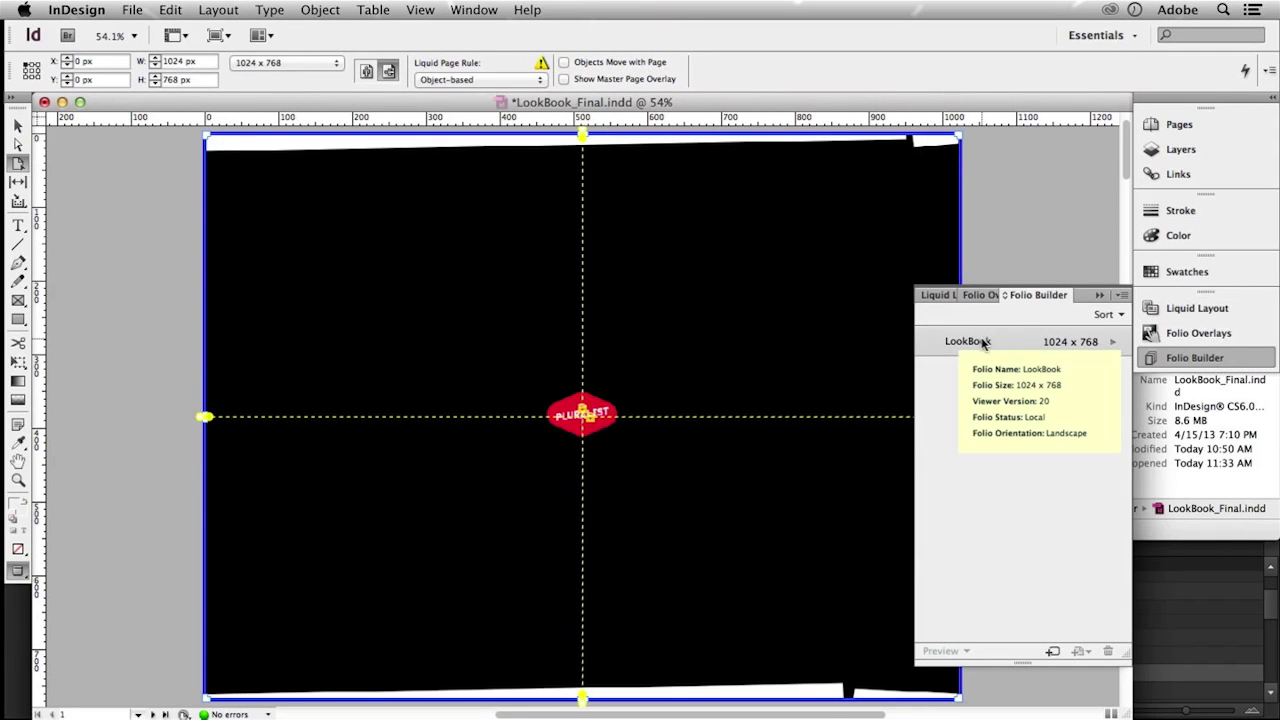
click(983, 342)
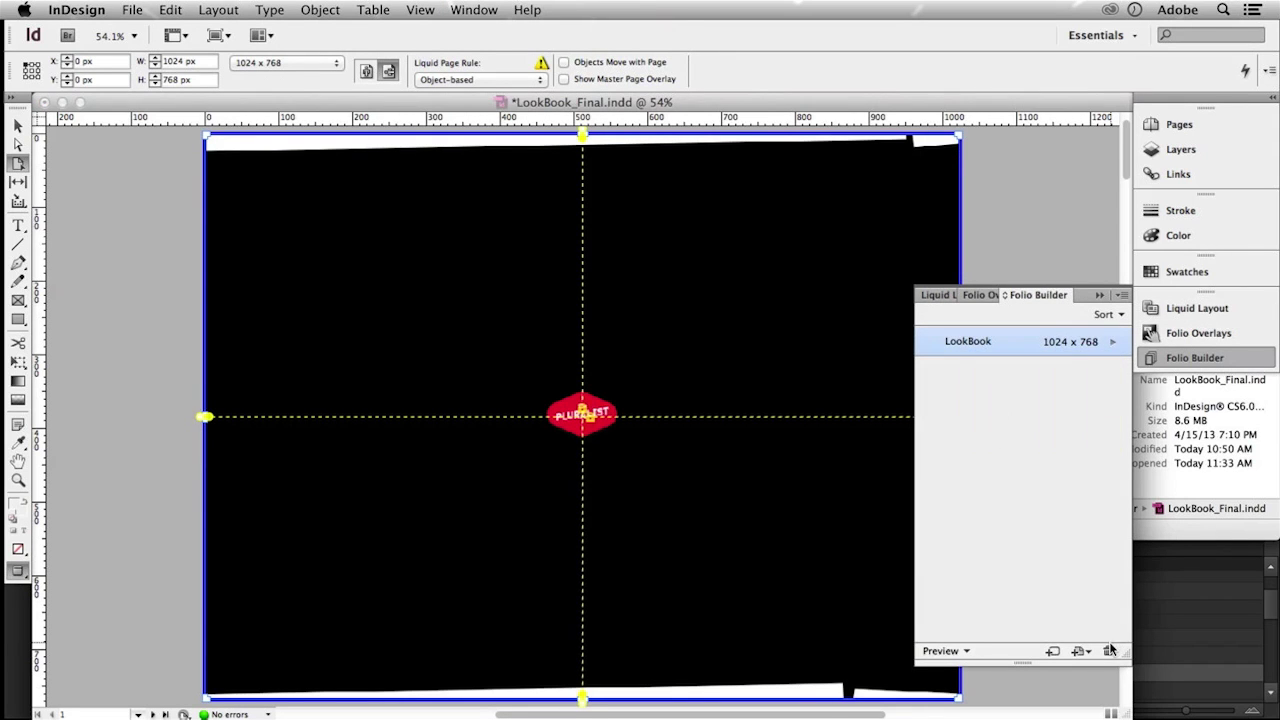
click(1110, 652)
click(800, 416)
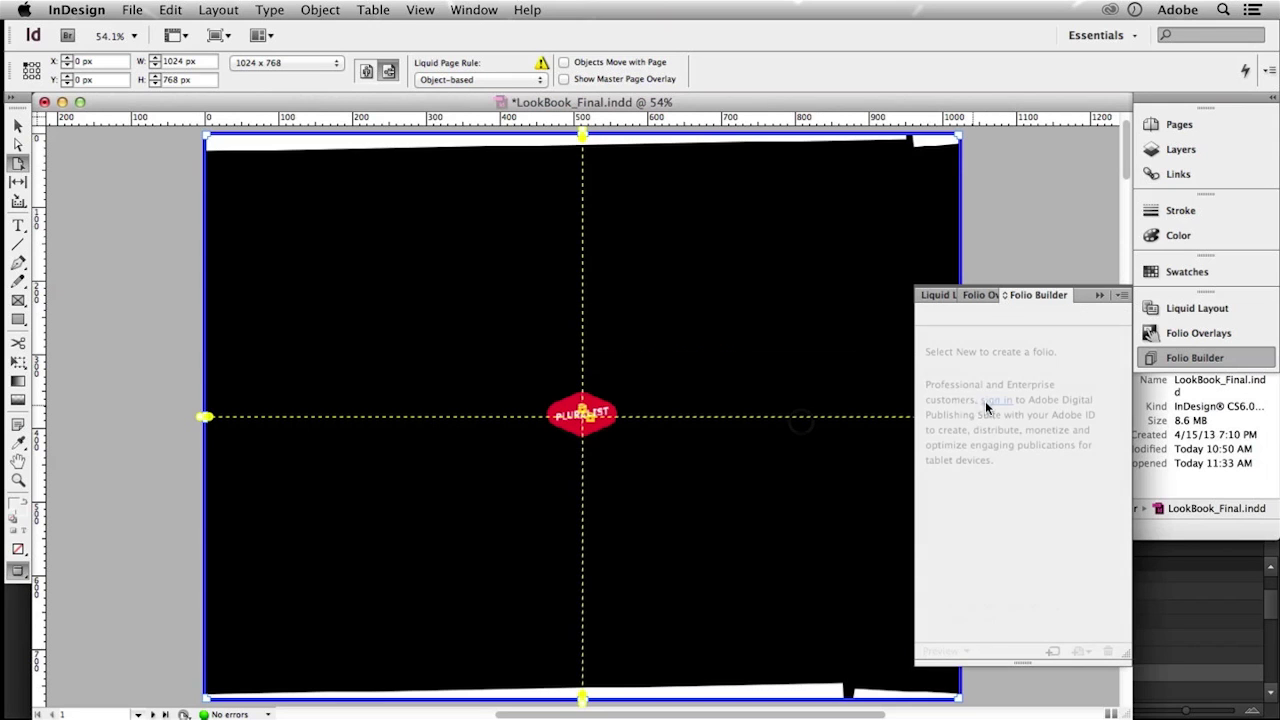
Create a new landscape-only folio named LookBook with JPEG as the default format
click(1052, 652)
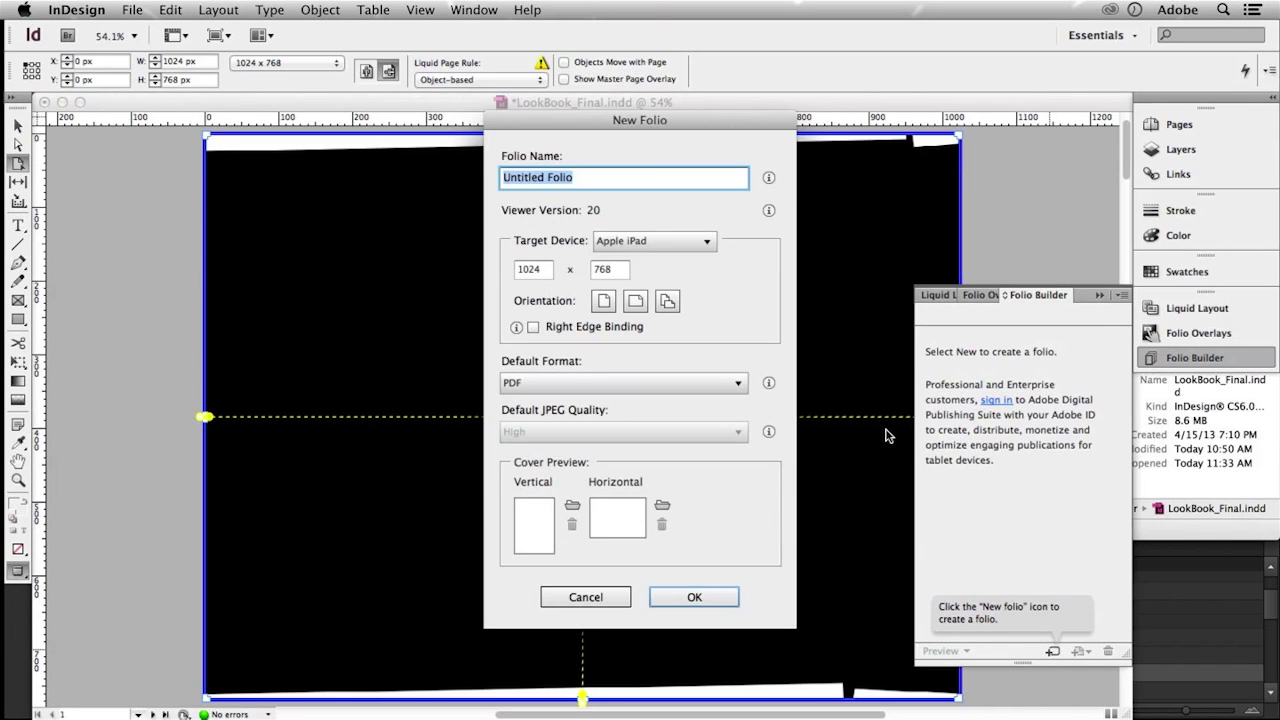
text(Loo)
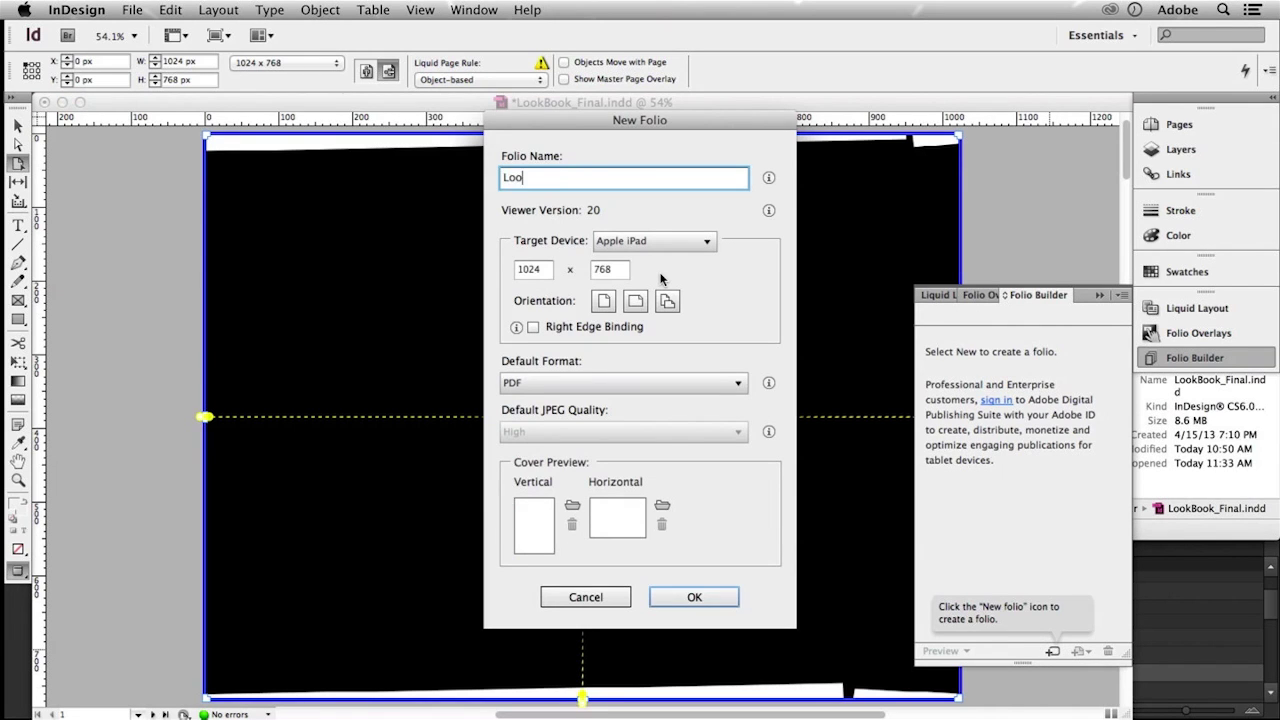
text(kBook)
key(super+a)
click(634, 302)
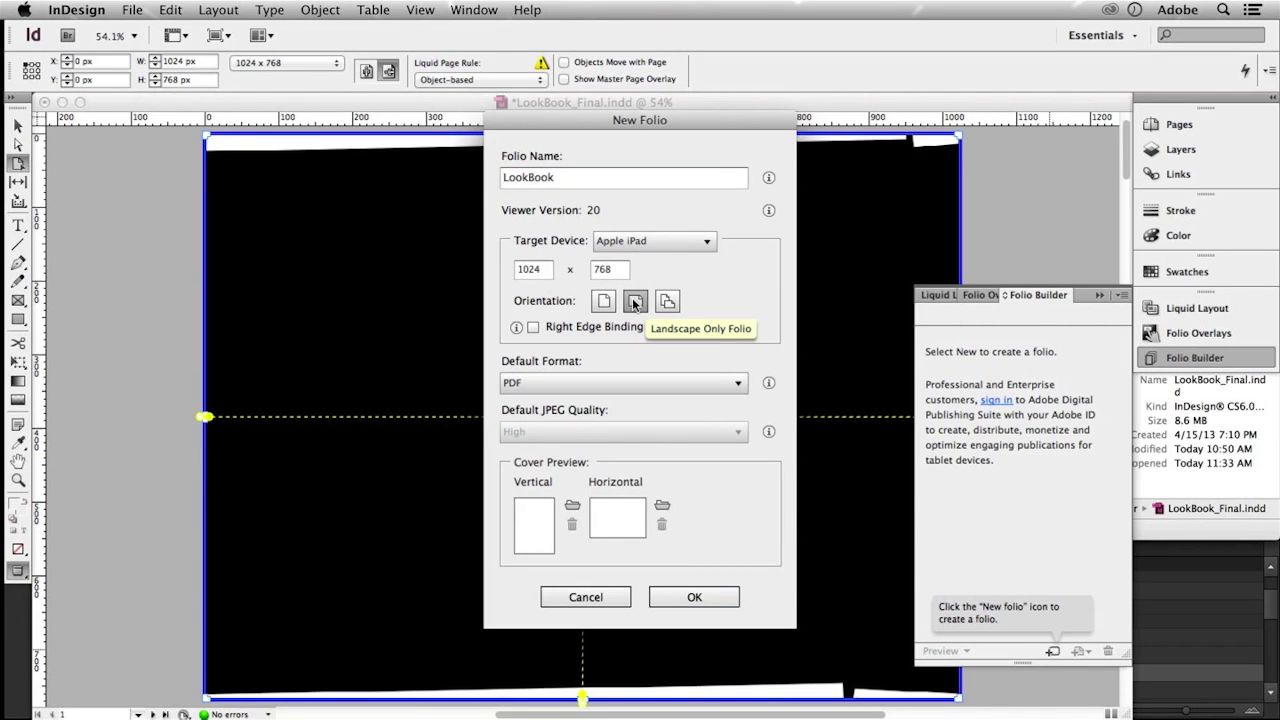
click(613, 383)
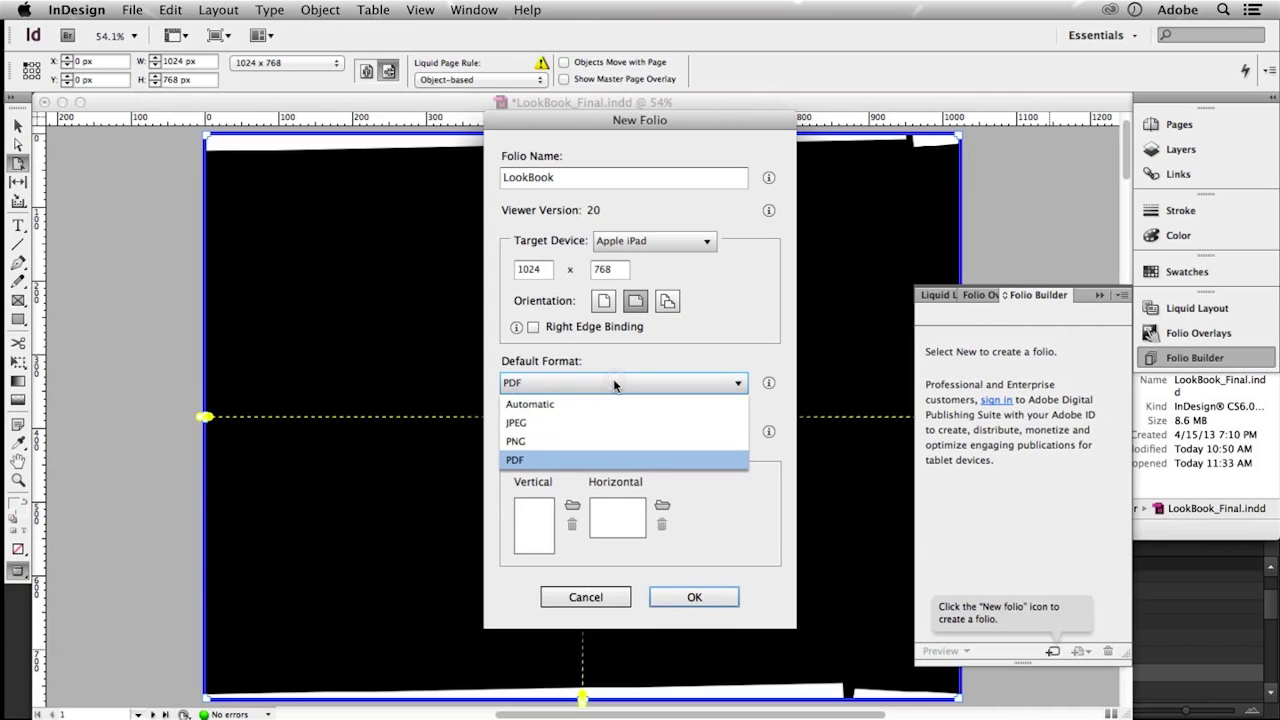
click(604, 424)
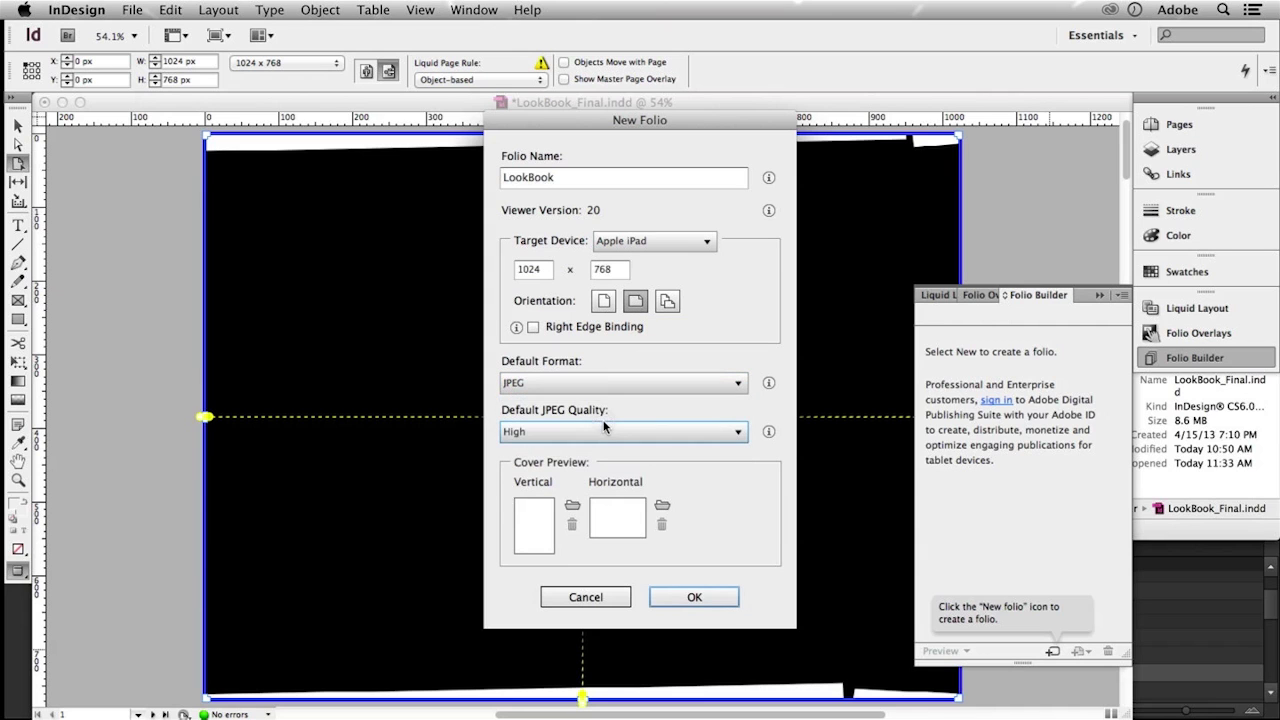
click(692, 597)
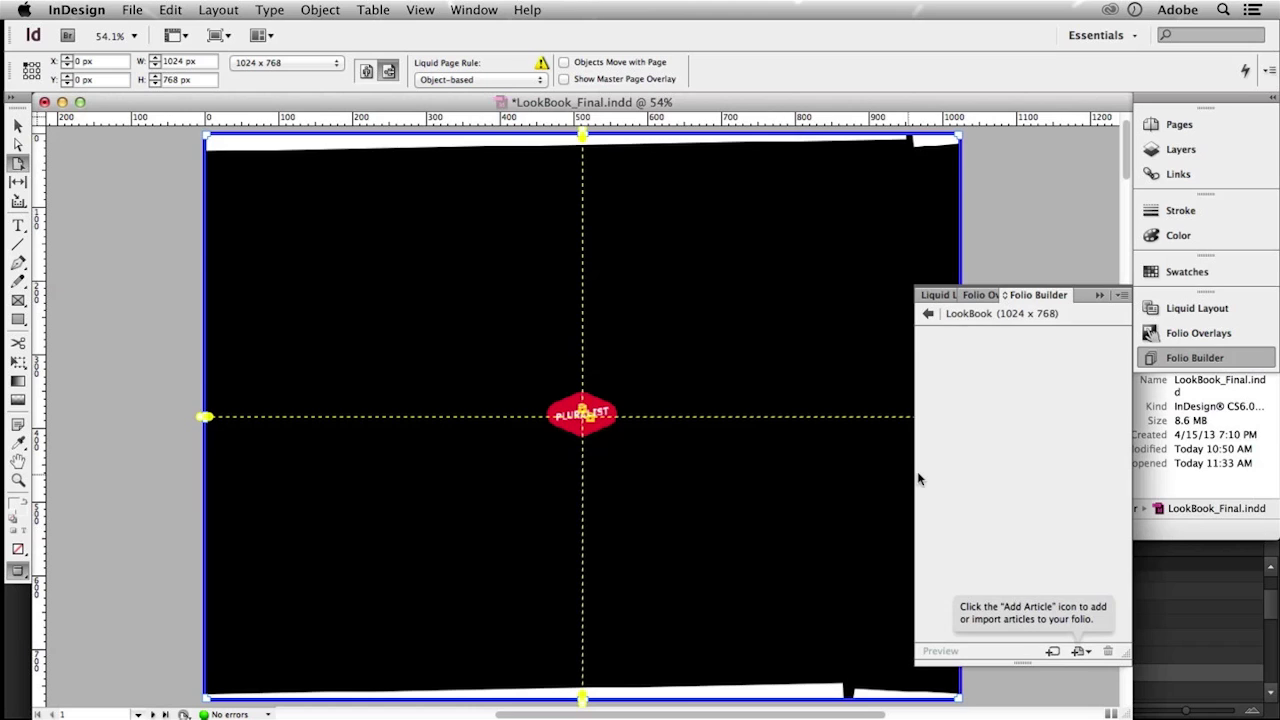
Add the open document to the folio as article LookBook, saving the file first
click(1079, 650)
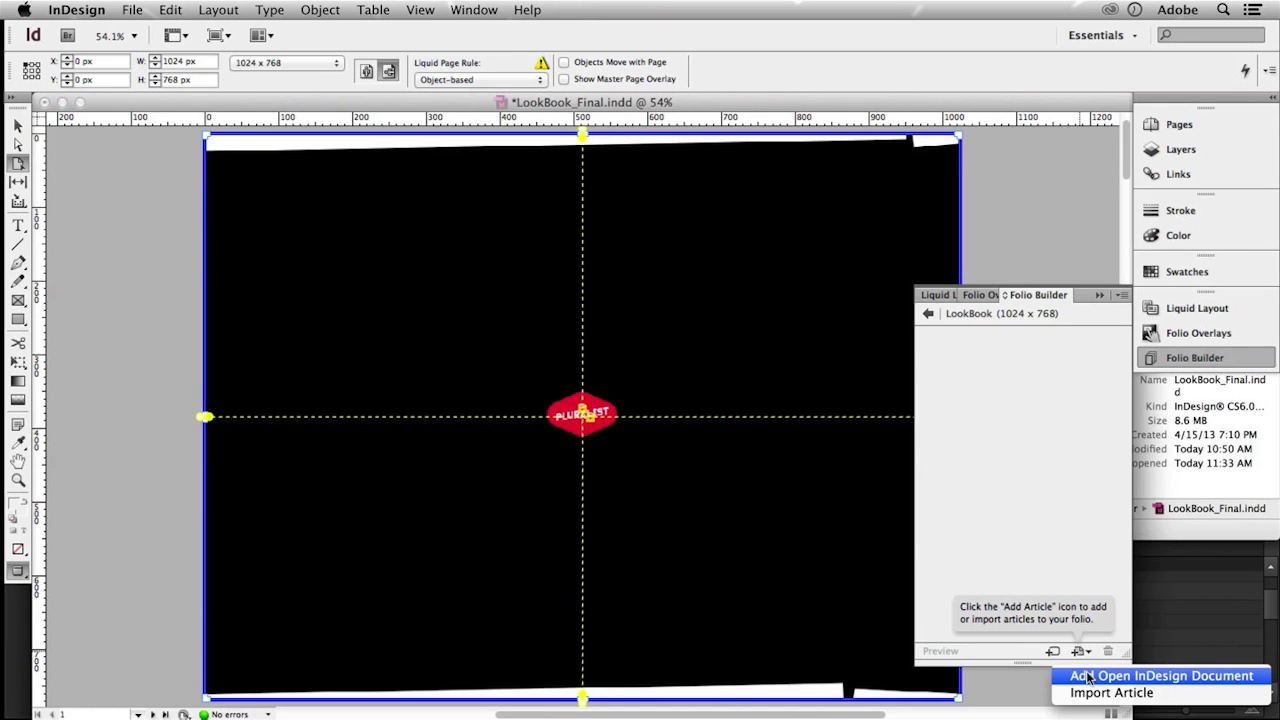
click(1088, 677)
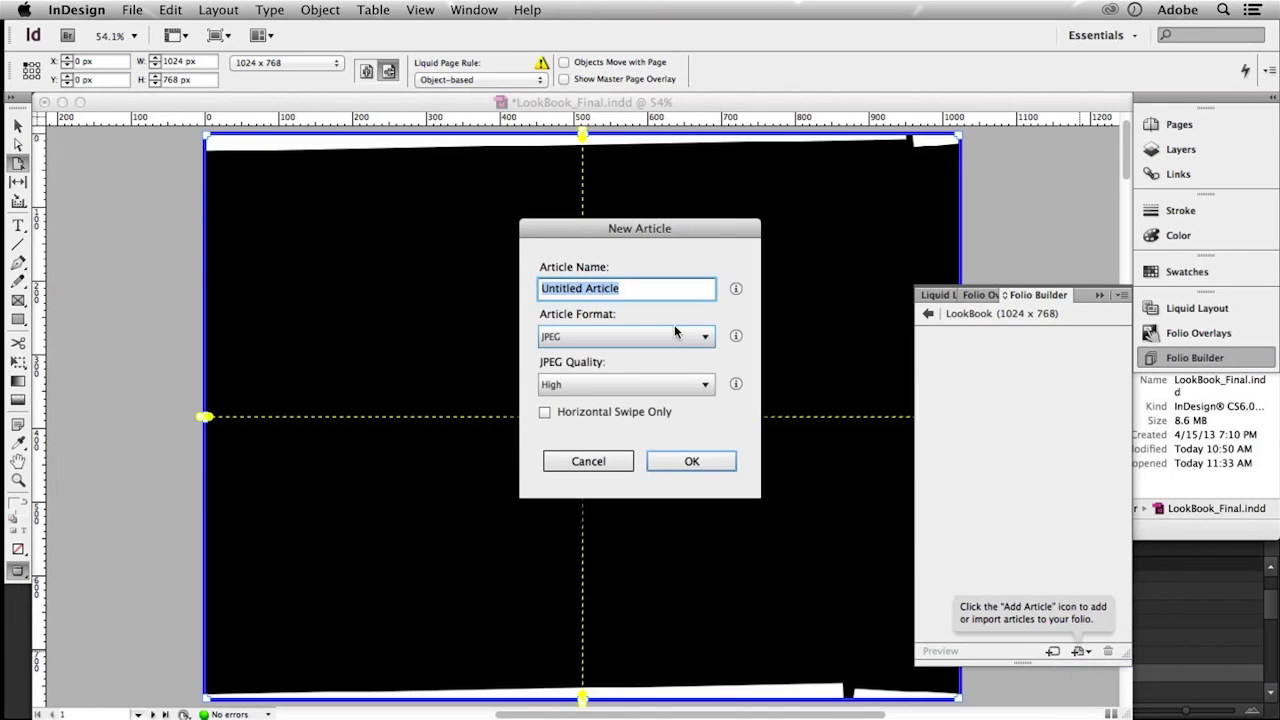
text(LookBook)
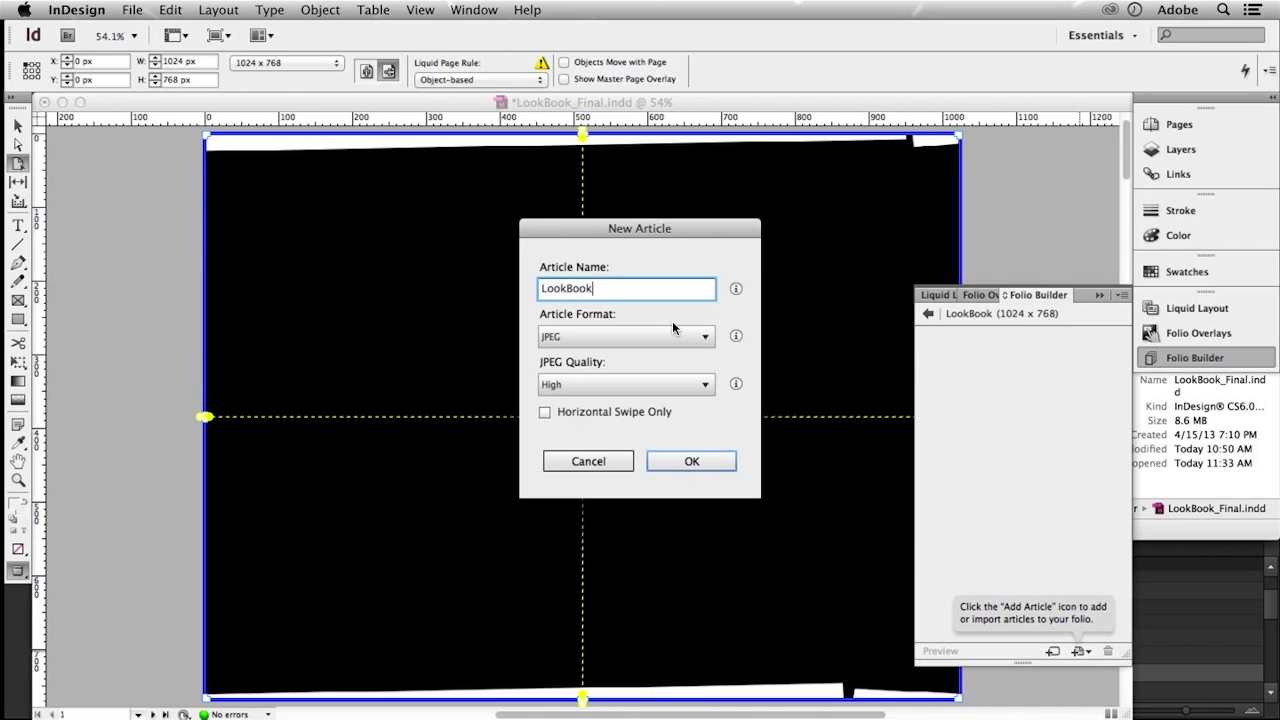
click(703, 461)
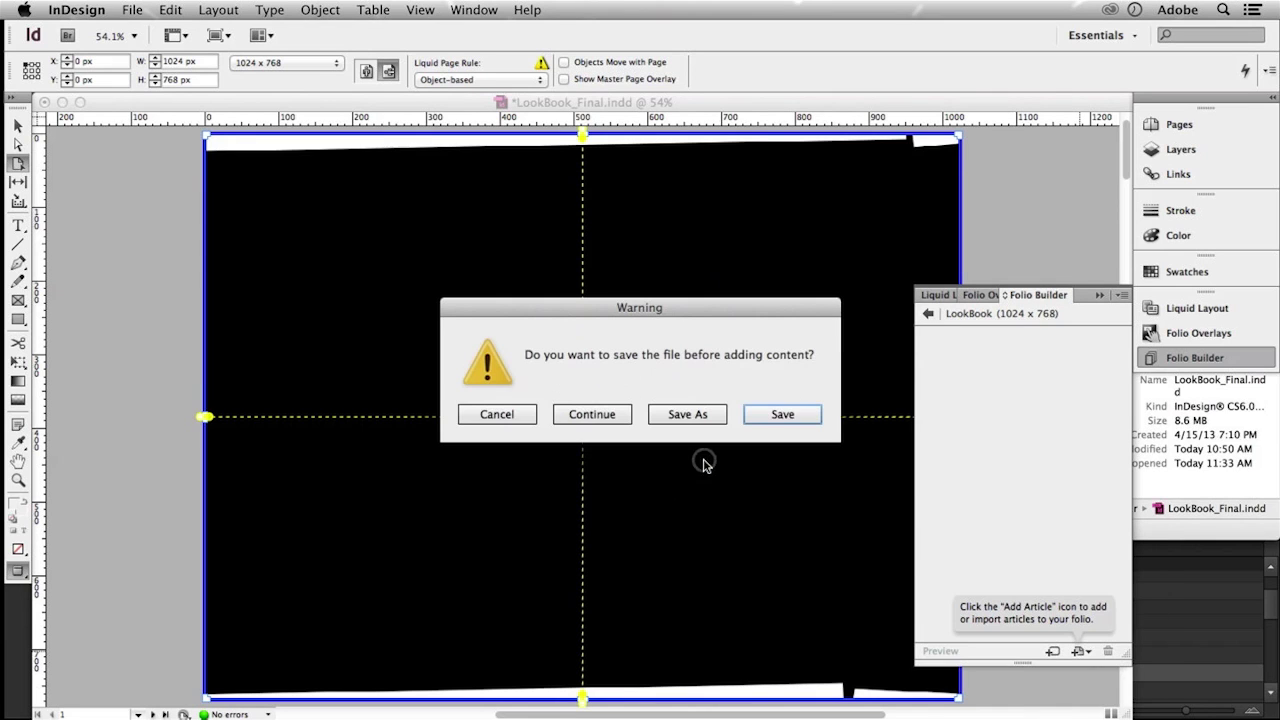
click(766, 418)
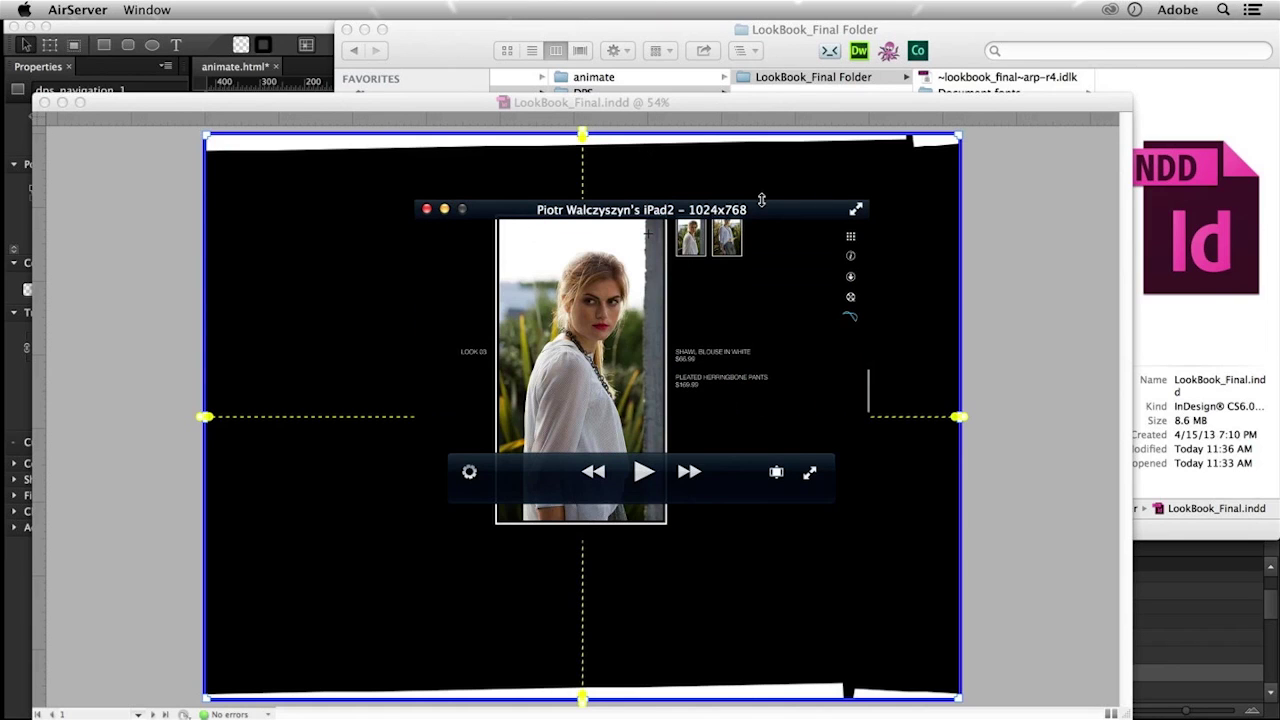
Move the AirServer iPad mirror window left, enlarge it, and shift it up-left
drag(755, 209, 583, 208)
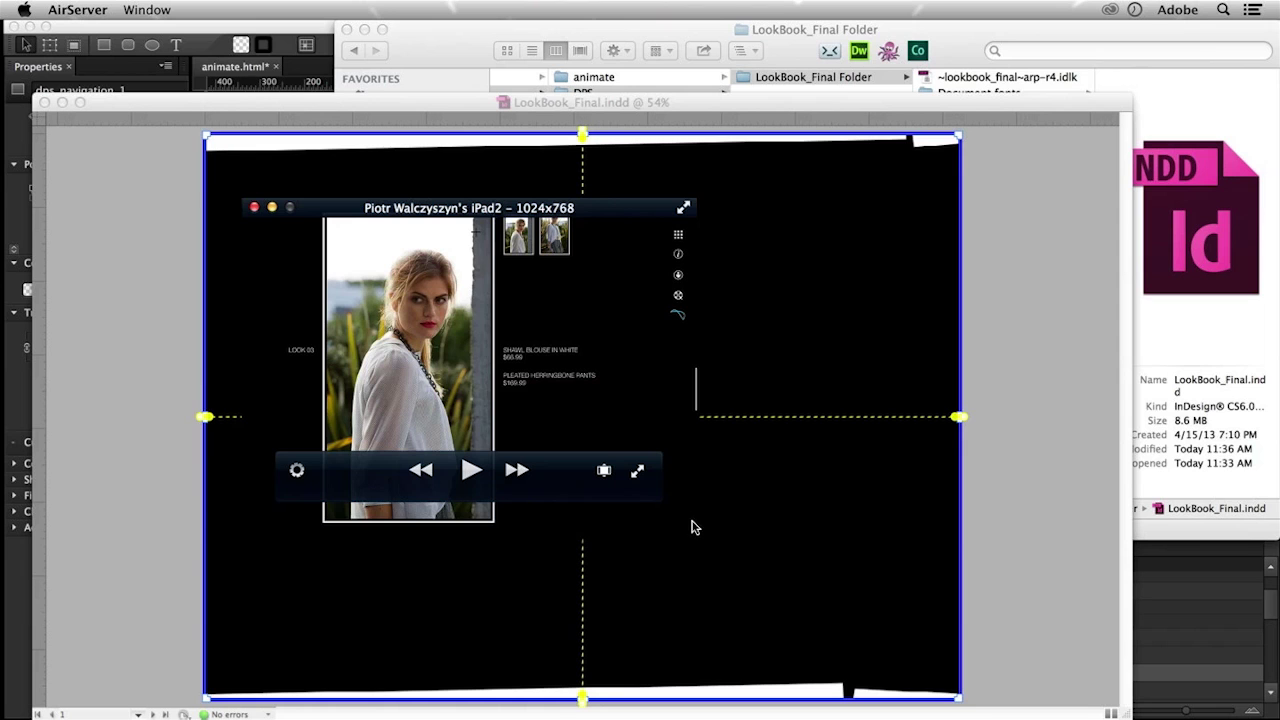
drag(697, 526, 938, 705)
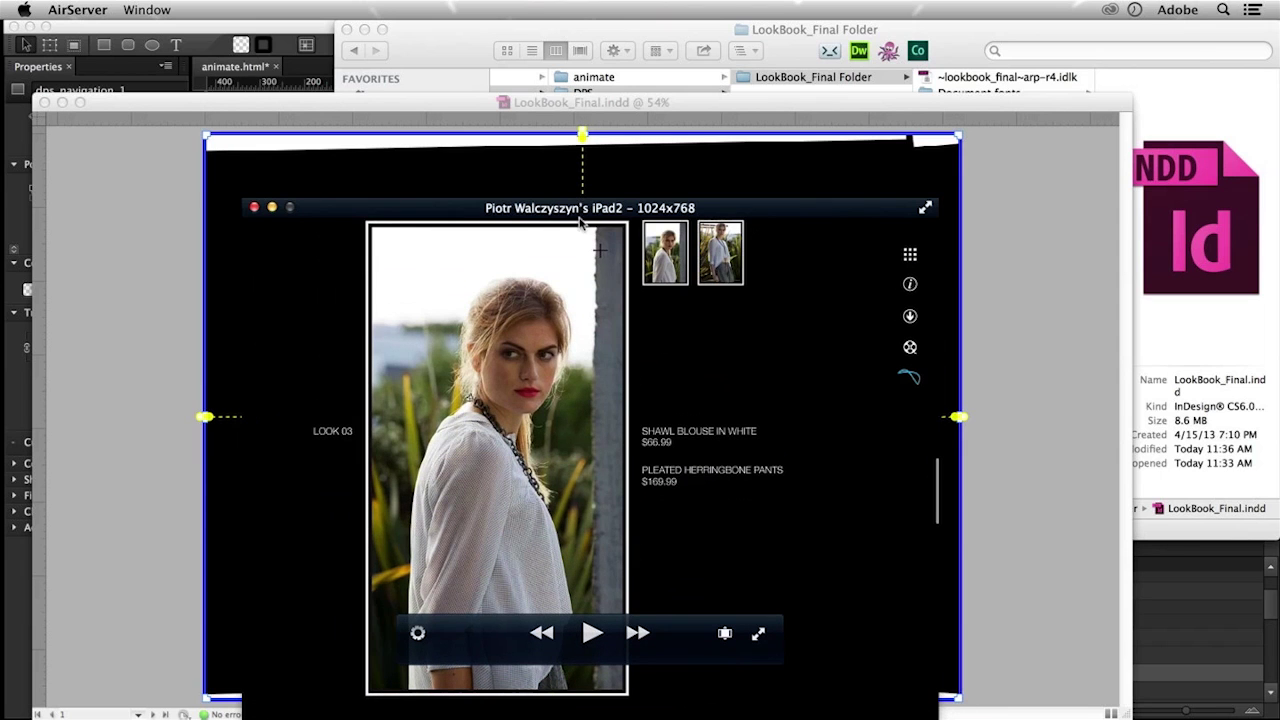
drag(576, 207, 432, 91)
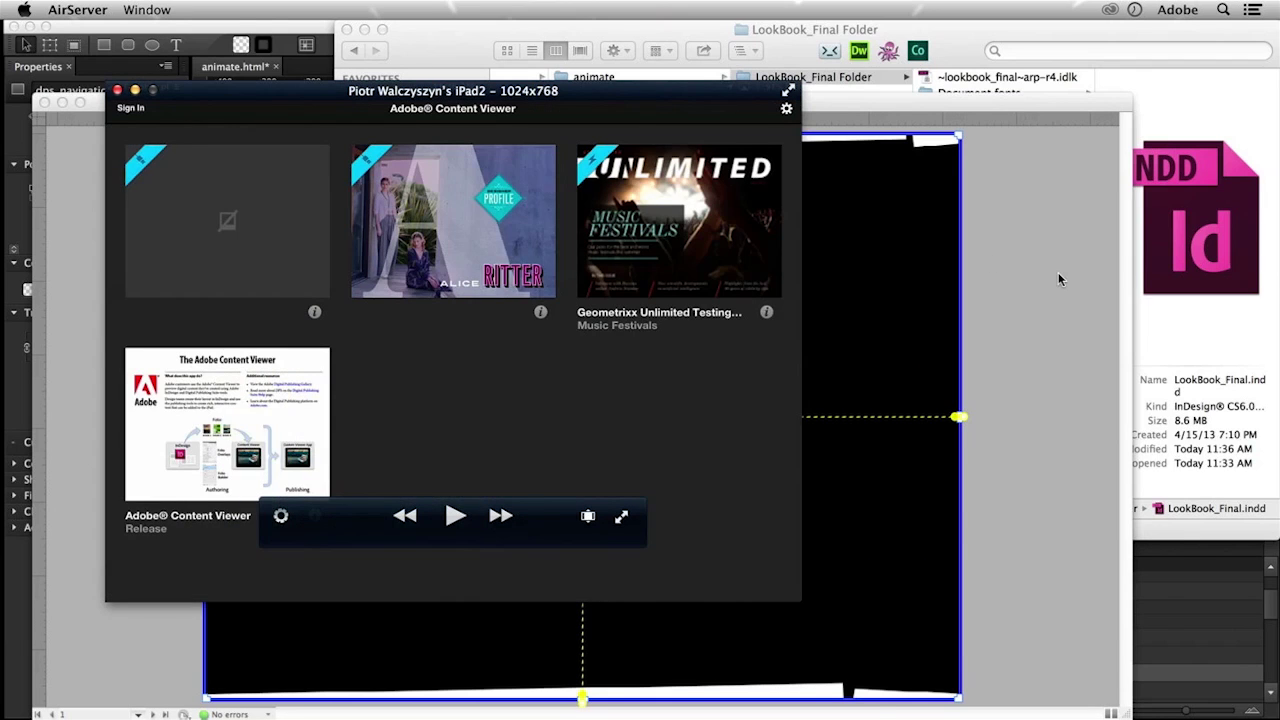
click(1058, 272)
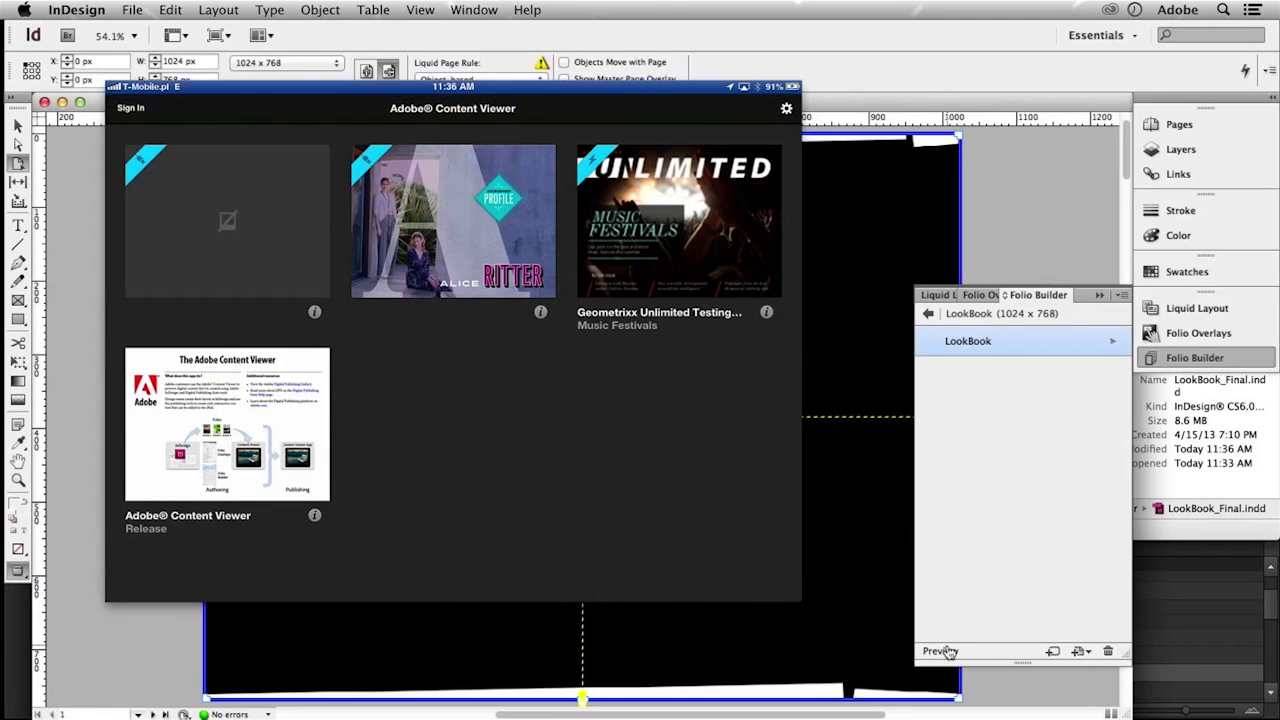
Return to the folio list and preview the LookBook folio on the connected iPad
click(928, 313)
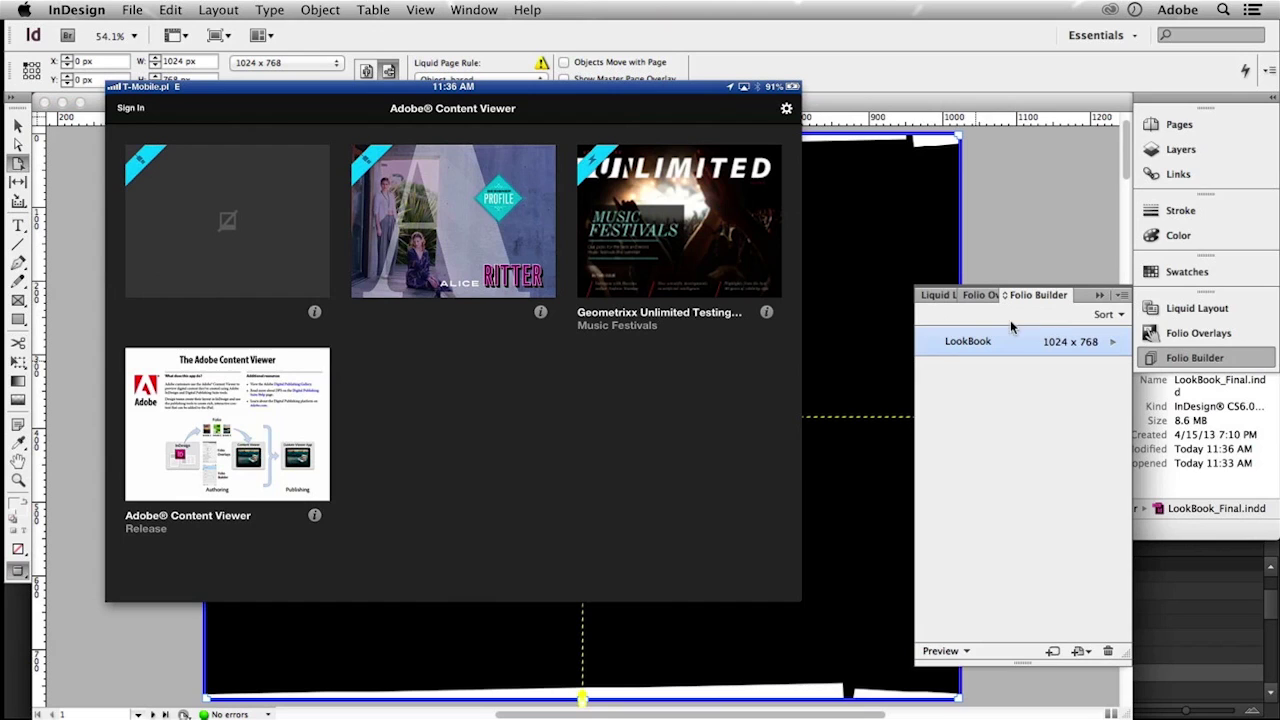
click(967, 653)
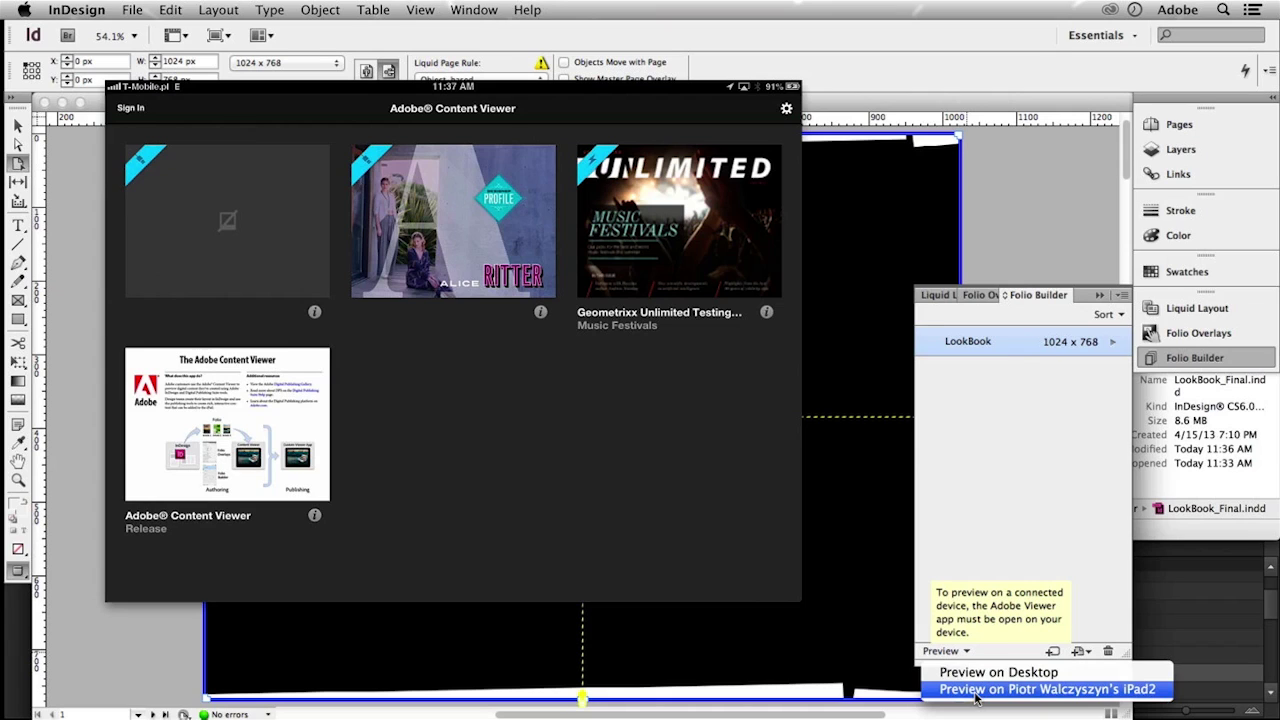
click(975, 689)
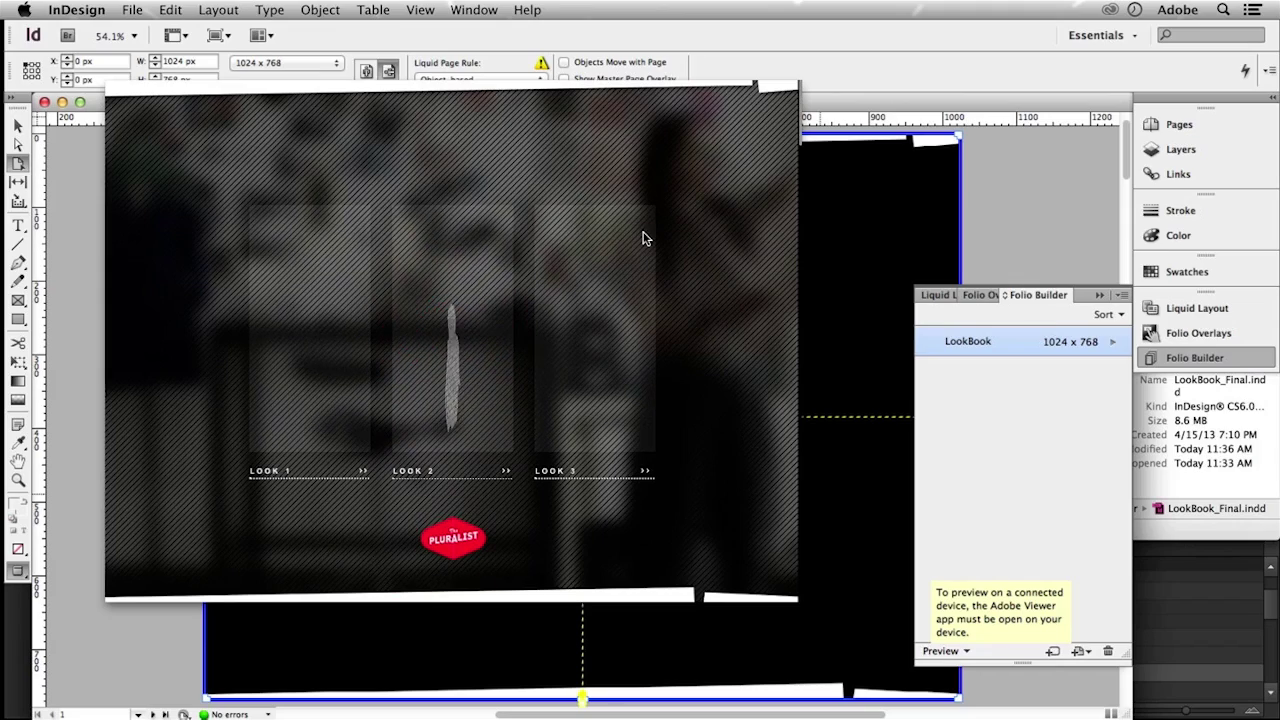
Bring the AirServer iPad mirror forward and expand it to fill the screen
click(762, 86)
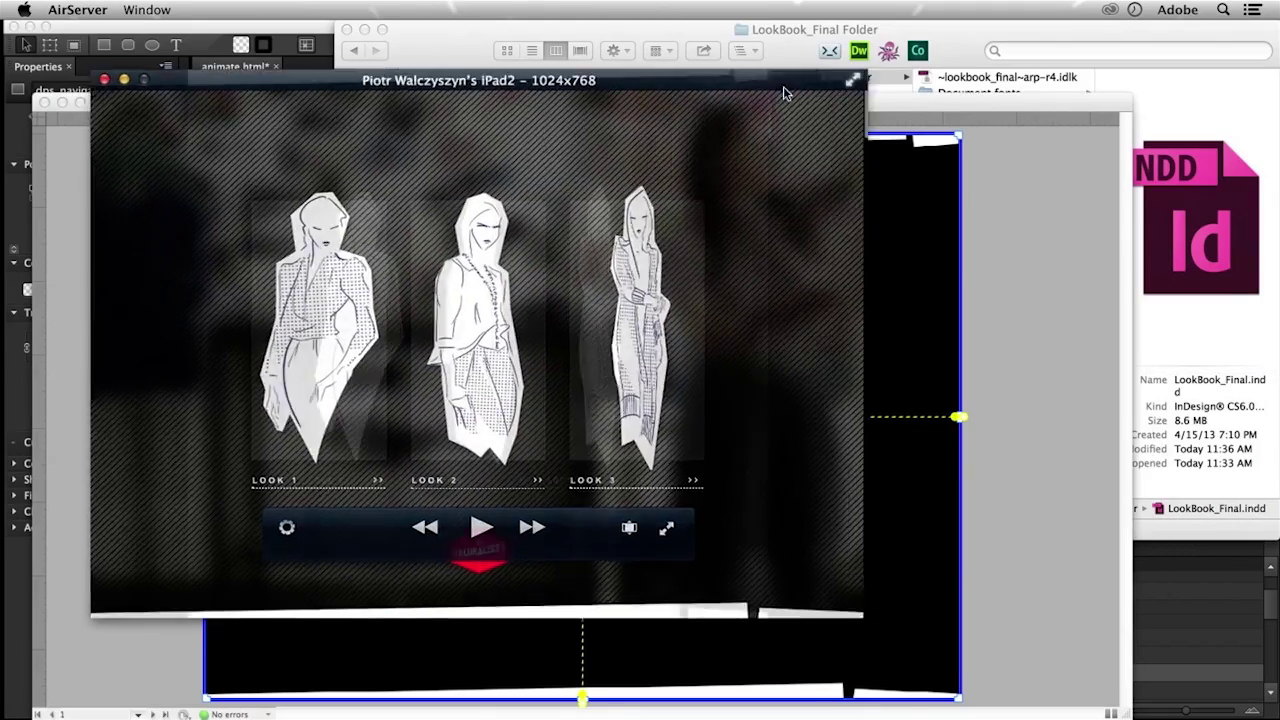
double_click(783, 86)
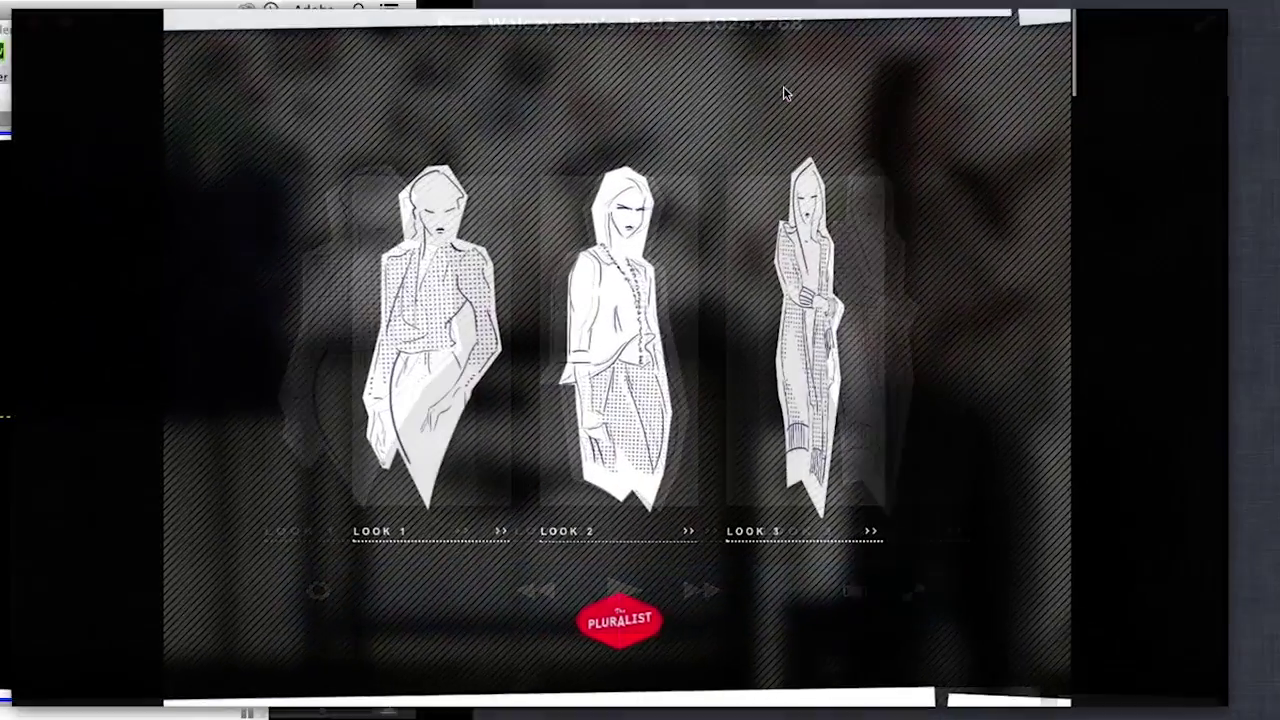